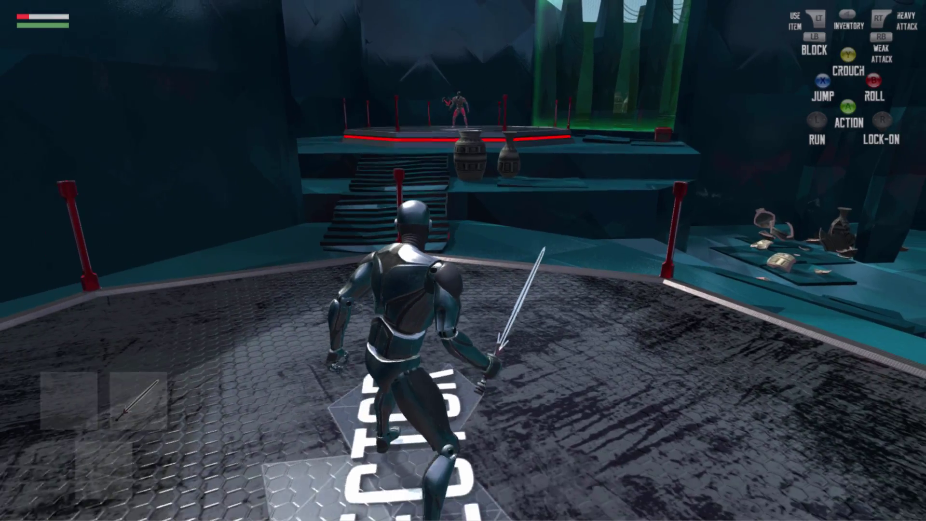
Step: Drink a Health Potion from the inventory's Items list, then close the menus and resume running
key(i)
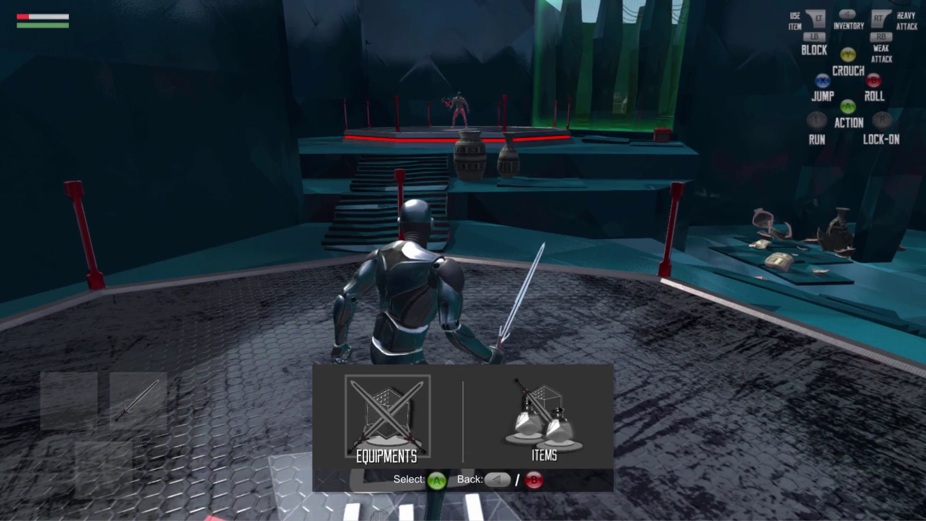
key(Return)
key(Right)
key(Return)
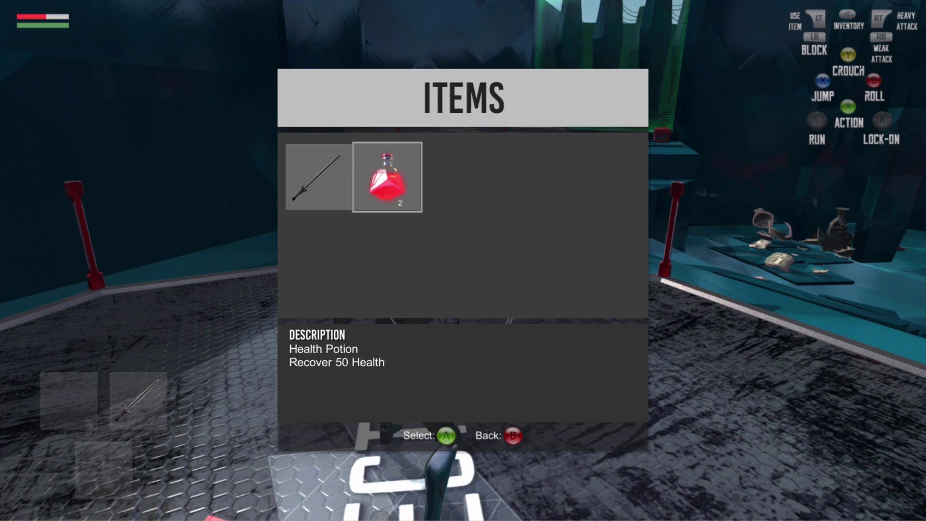
key(Escape)
key(Escape)
key(w)
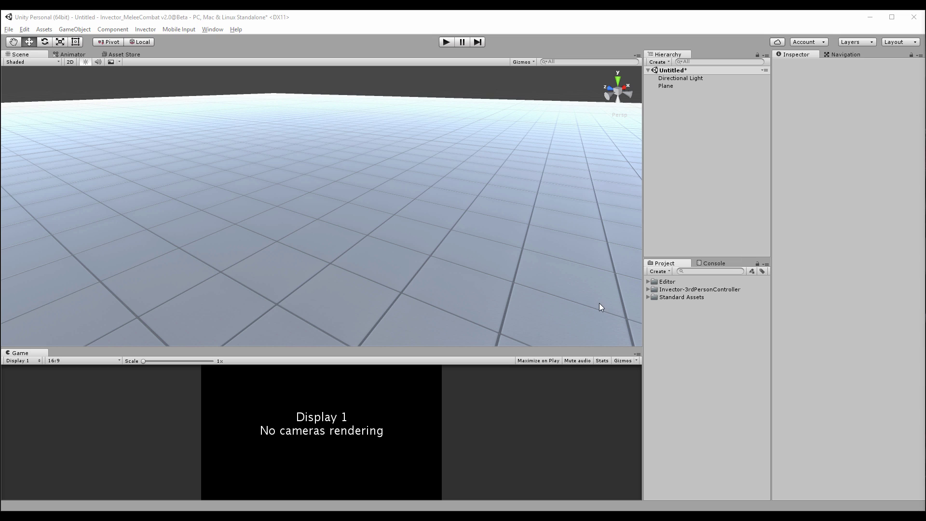
Step: Expand Invector-3rdPersonController and browse the Basic Locomotion and Melee Combat folders and their documentation
click(648, 290)
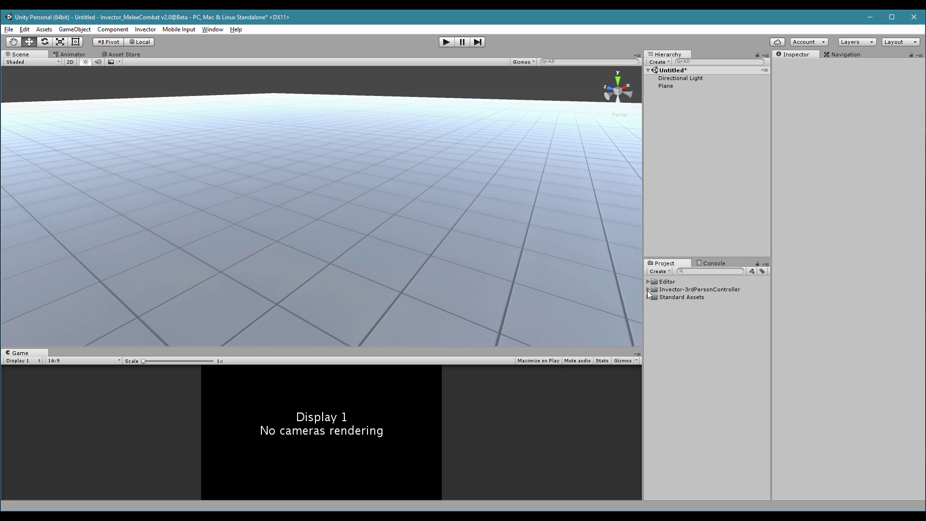
click(673, 299)
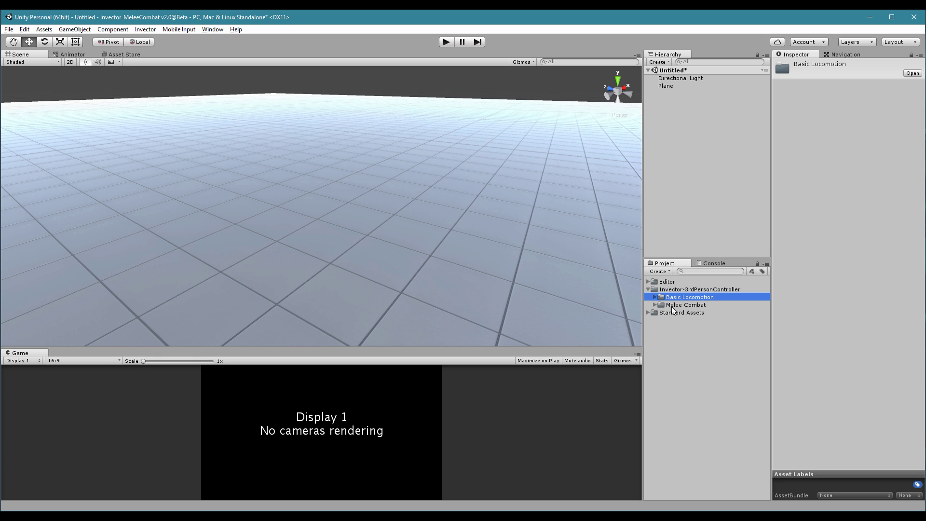
click(674, 309)
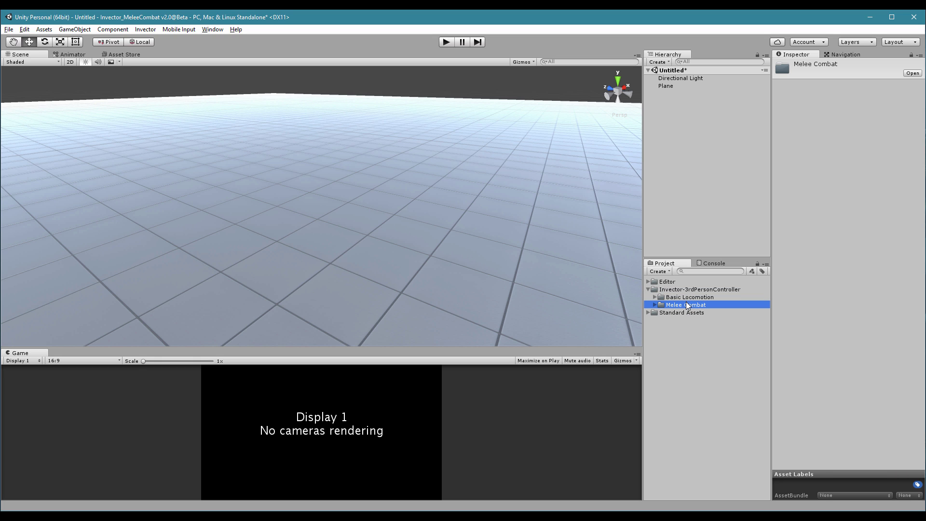
click(655, 297)
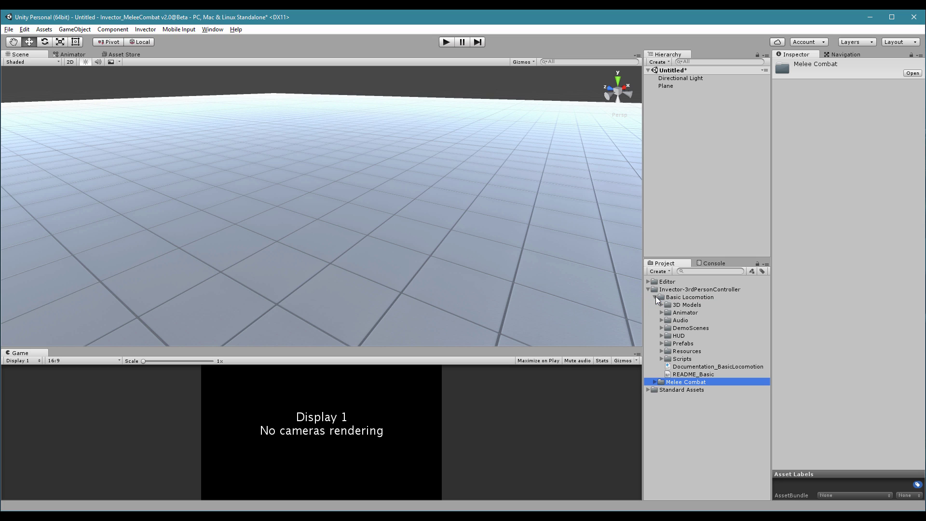
click(680, 367)
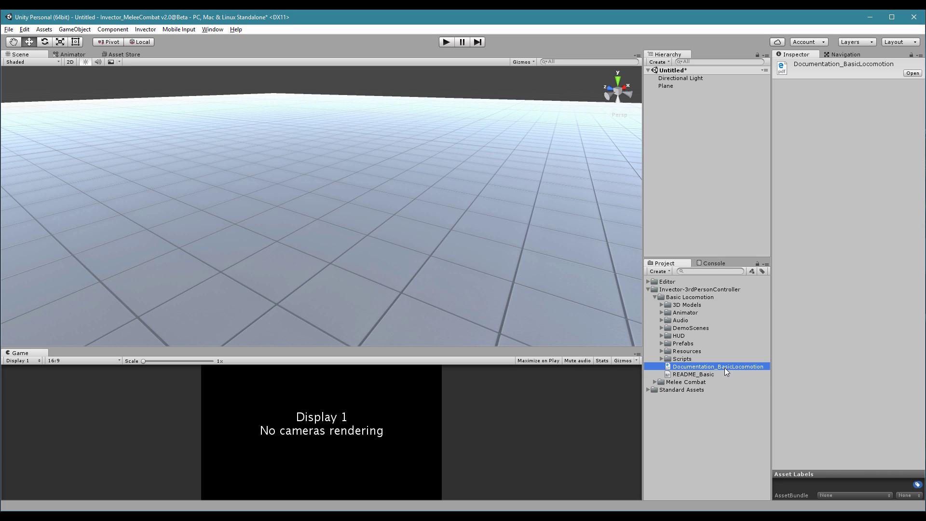
click(655, 381)
click(679, 433)
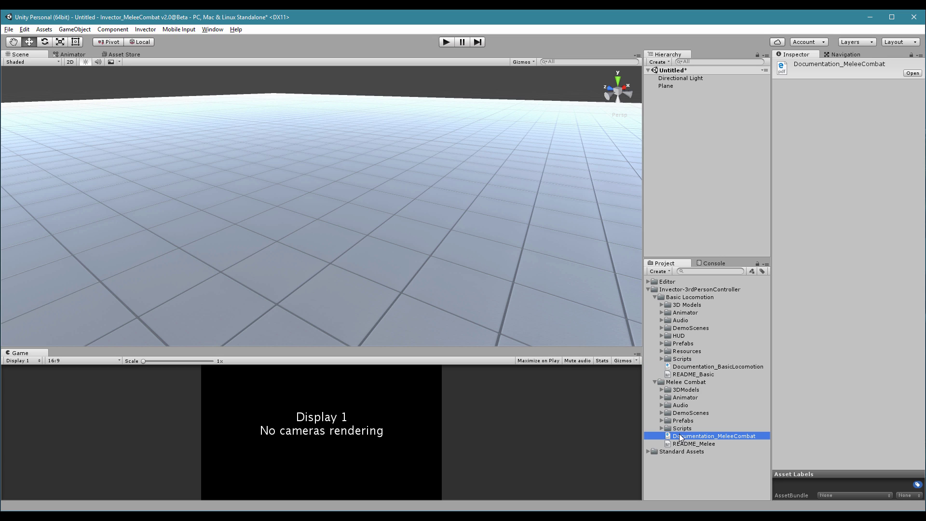
click(655, 296)
click(655, 305)
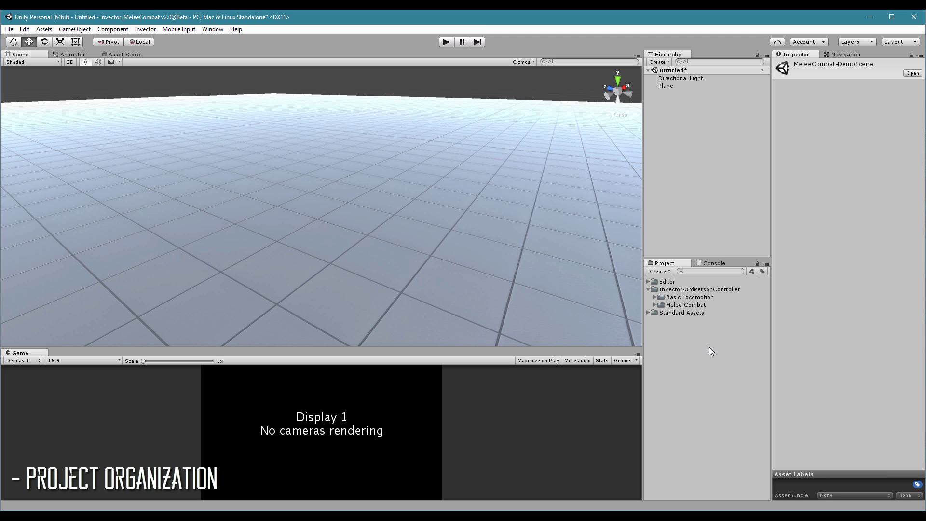
Step: Create a MyProject folder in Assets with a My3DModels subfolder
right_click(678, 347)
mouse_move(696, 157)
click(851, 157)
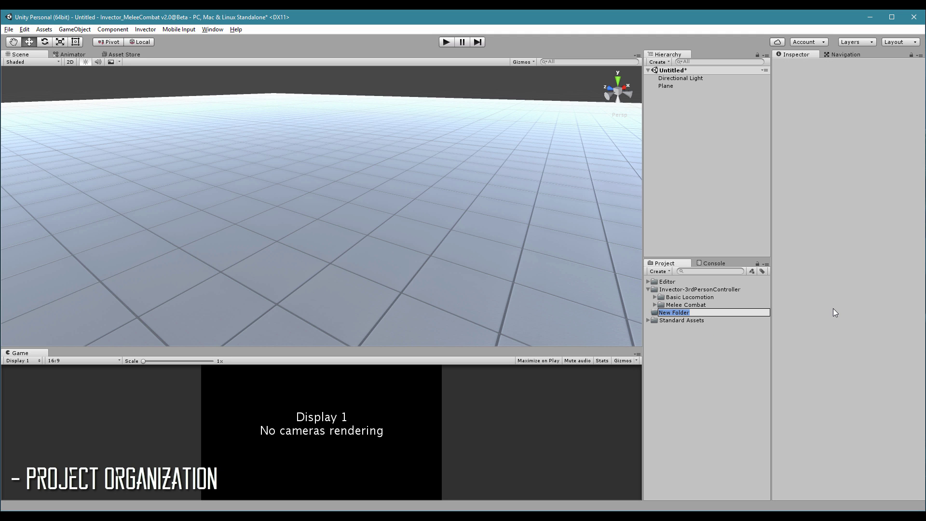
text(MyProject)
key(Return)
text(My3D)
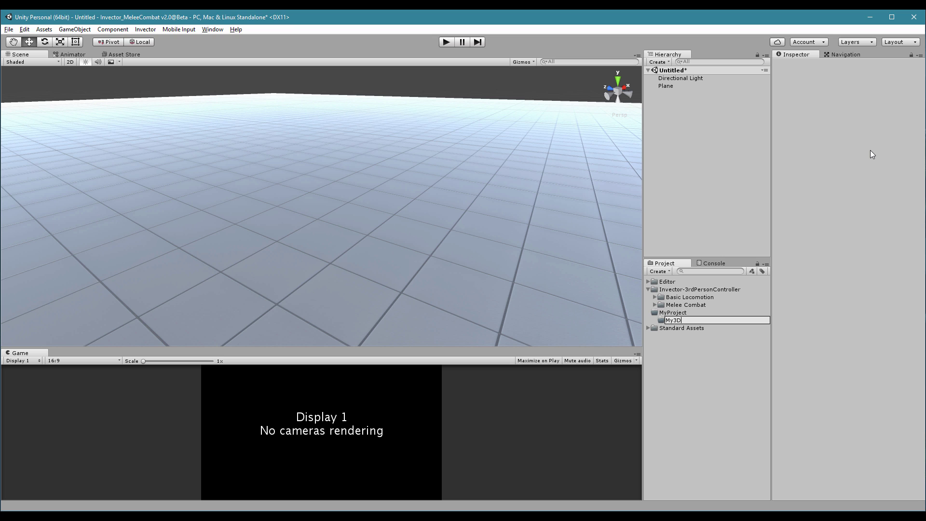
text(Models)
key(Return)
Step: Add MyAnimatorControllers and MyPrefabs subfolders inside MyProject
right_click(668, 313)
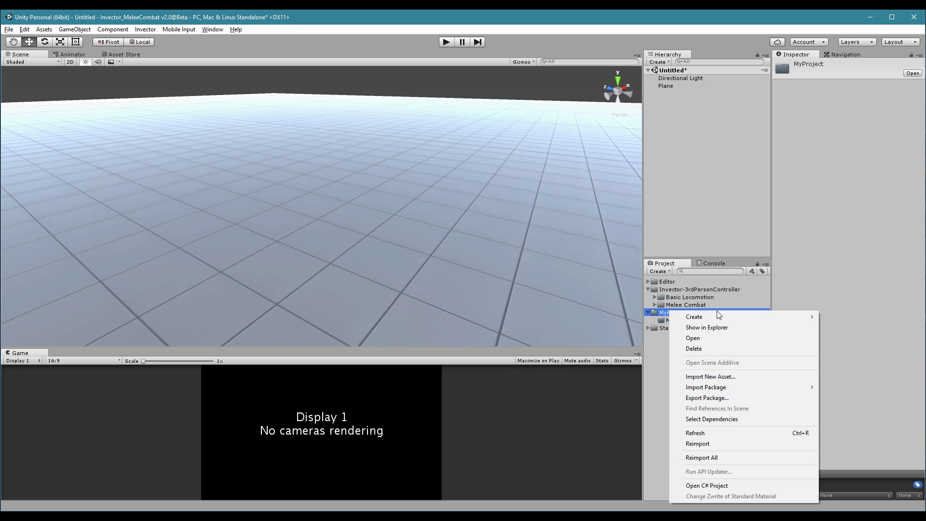
mouse_move(781, 317)
click(848, 63)
text(MyAnimatorControllers)
key(Return)
right_click(663, 316)
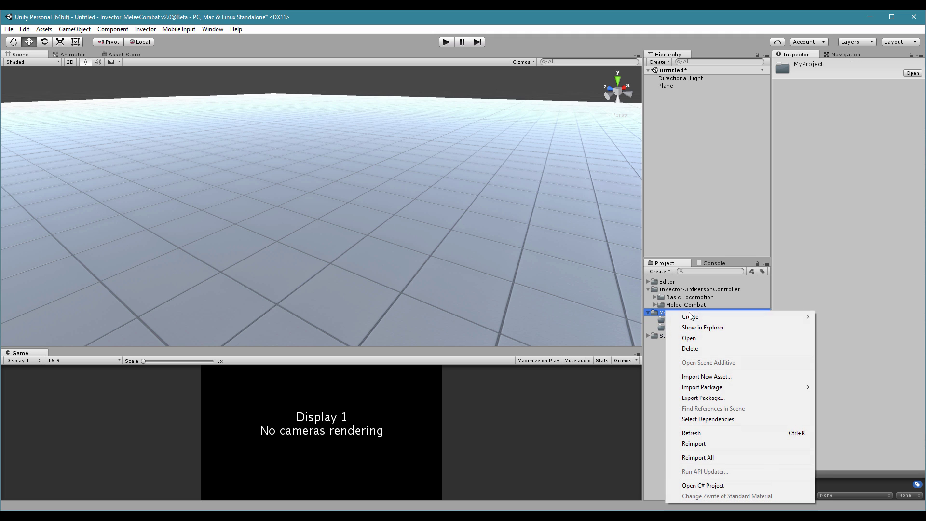
mouse_move(801, 314)
click(834, 64)
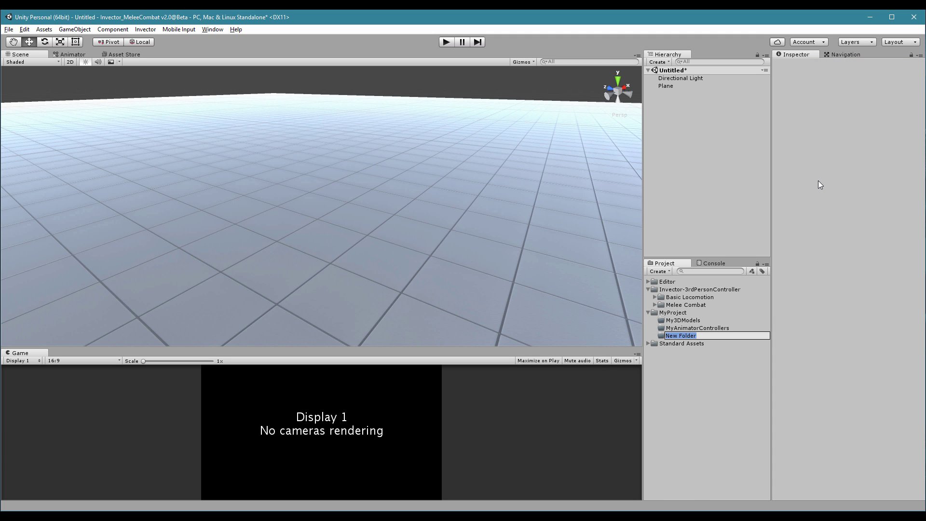
text(MyPrefabs)
key(Return)
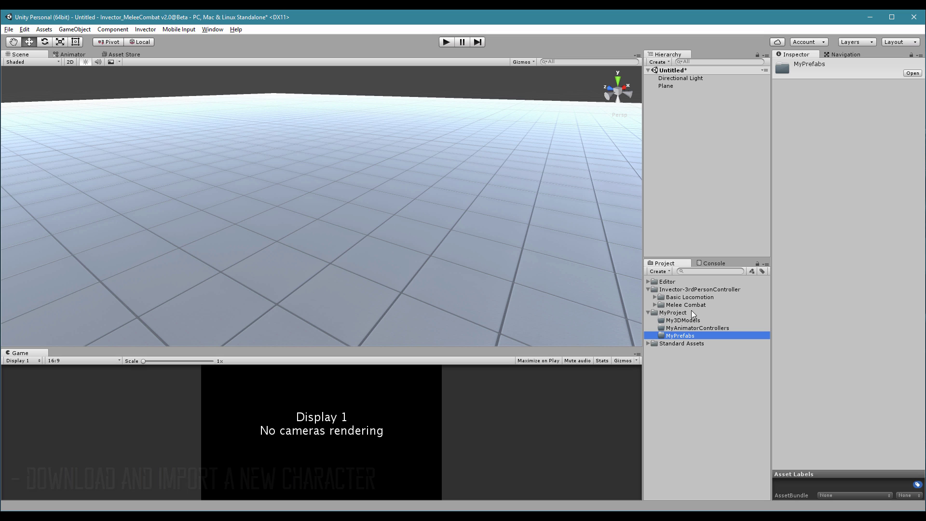
Step: Download the Toons Shooter character pack from the Asset Store and collapse its import list folders
click(127, 54)
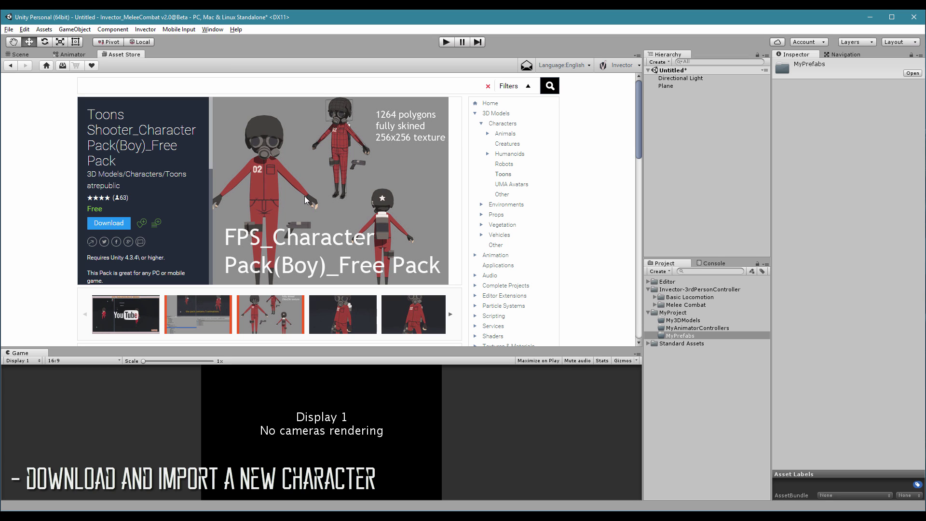
click(116, 223)
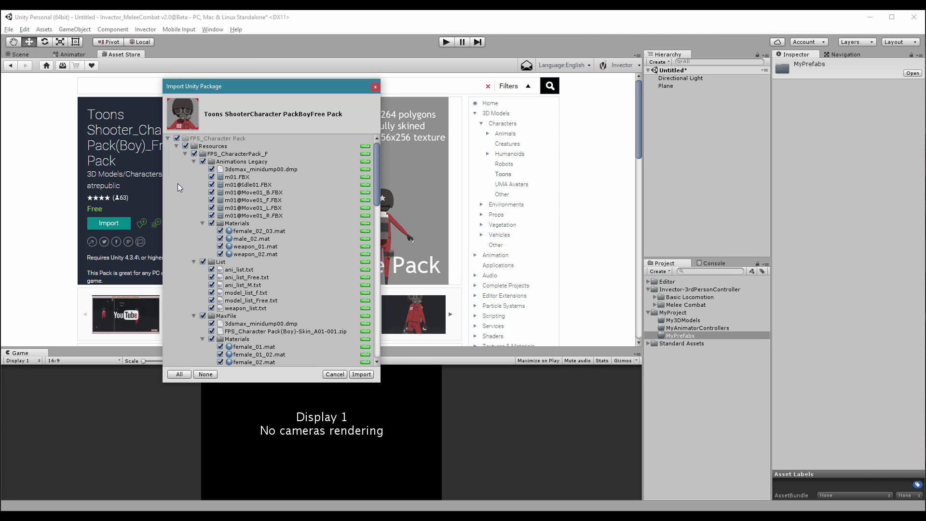
mouse_move(378, 180)
mouse_down()
mouse_move(369, 337)
mouse_move(375, 164)
mouse_up()
click(193, 162)
click(194, 170)
click(194, 177)
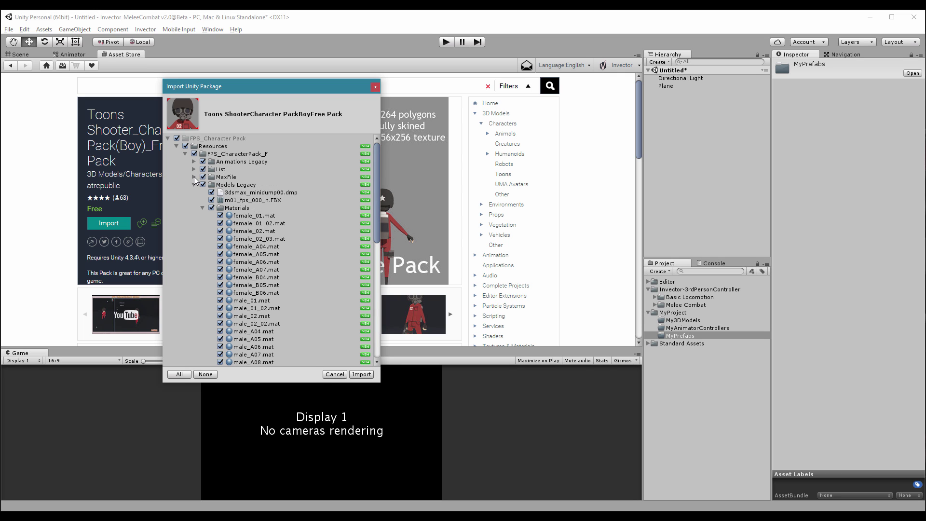
click(194, 185)
click(194, 192)
click(194, 200)
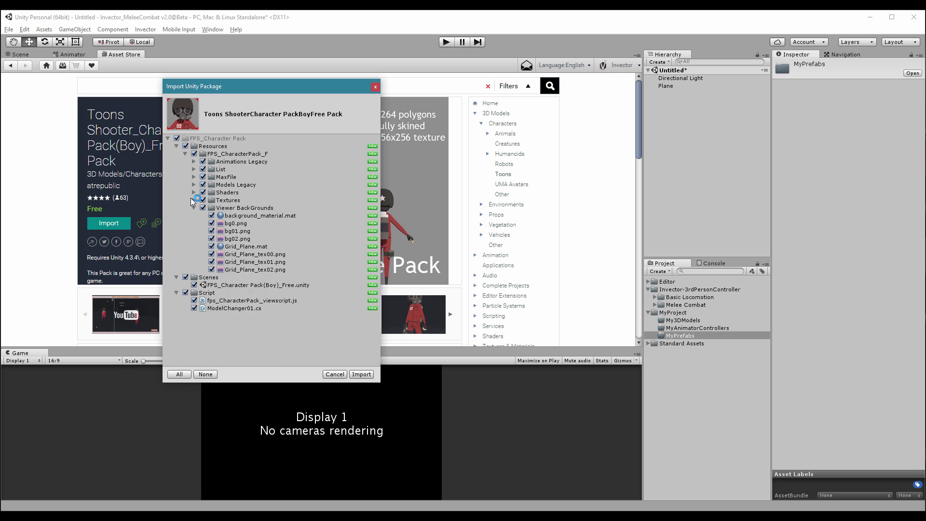
click(194, 207)
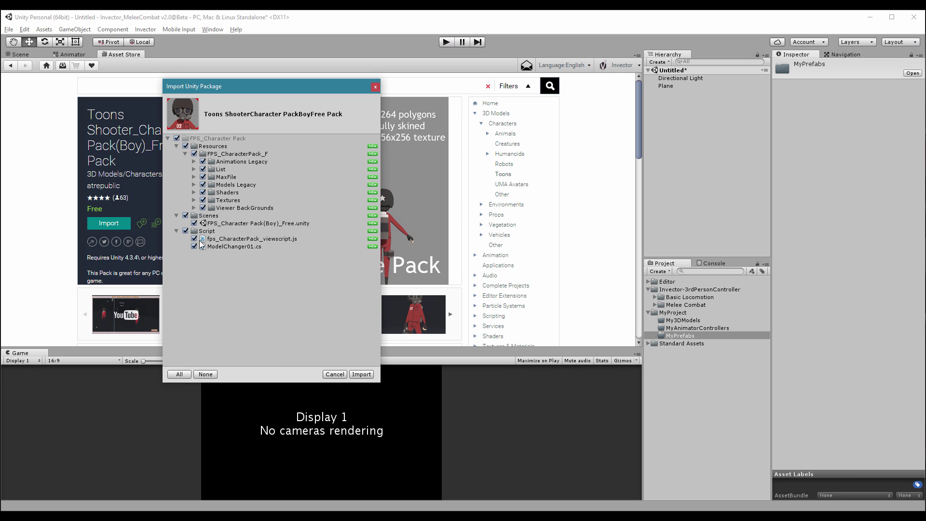
Step: Import the pack without Script, Scenes, List, Animations Legacy and Viewer BackGrounds, then move it into My3DModels
click(185, 231)
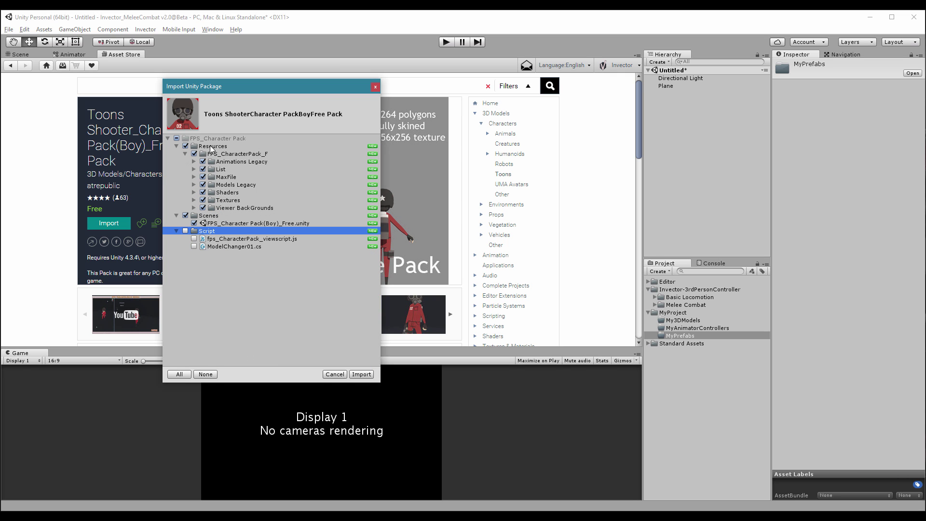
click(186, 215)
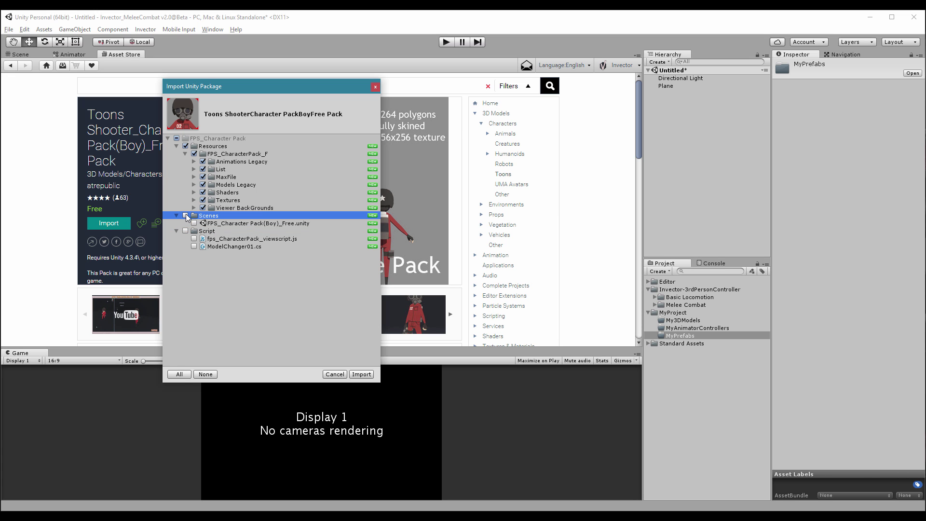
click(203, 207)
click(202, 177)
click(203, 169)
click(202, 161)
click(203, 184)
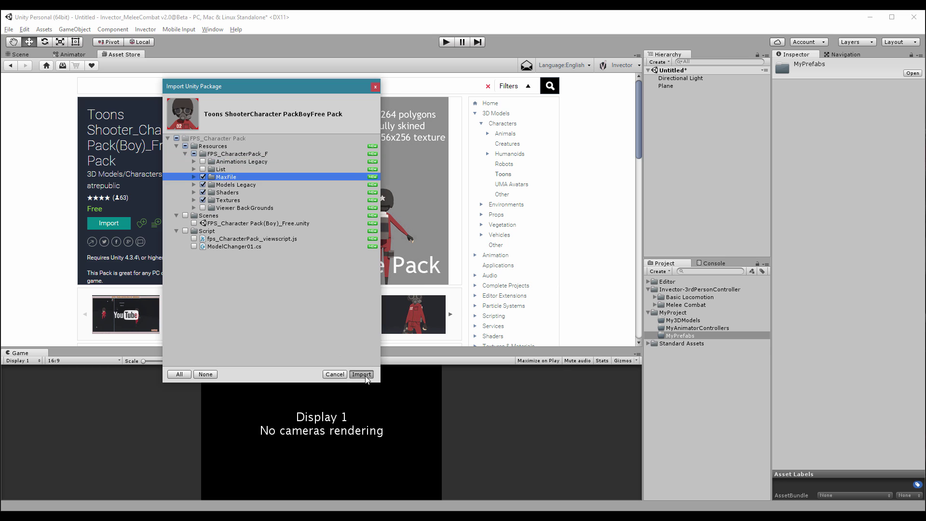
click(361, 375)
drag(672, 291, 672, 330)
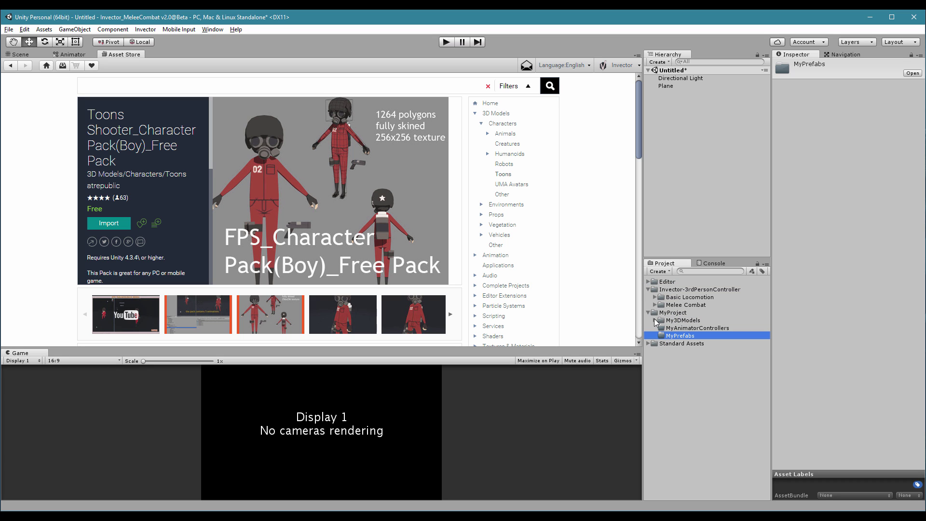
Step: Set the Models Legacy m01_fps_000_h model's Animation Type to Humanoid and apply it
click(655, 321)
click(662, 328)
click(669, 336)
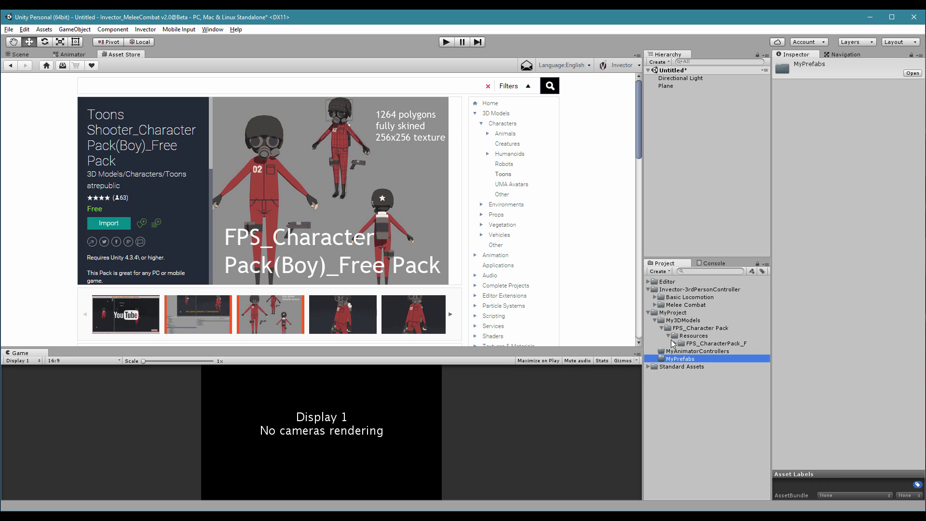
click(675, 343)
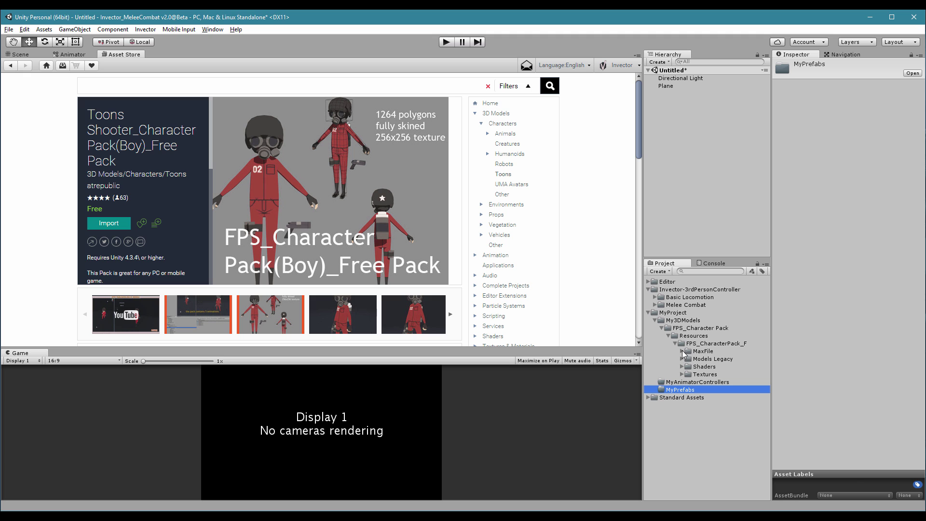
click(681, 359)
click(721, 382)
click(850, 87)
click(856, 97)
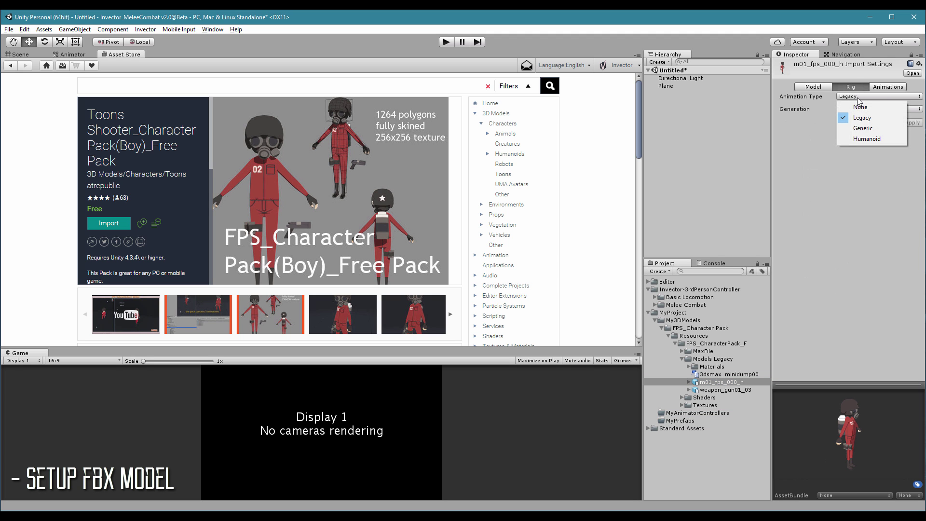
click(863, 139)
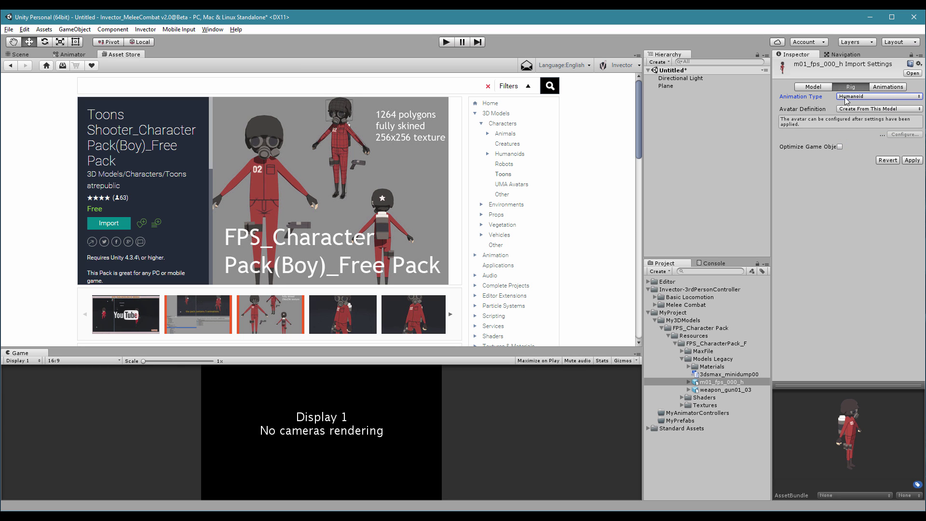
click(911, 160)
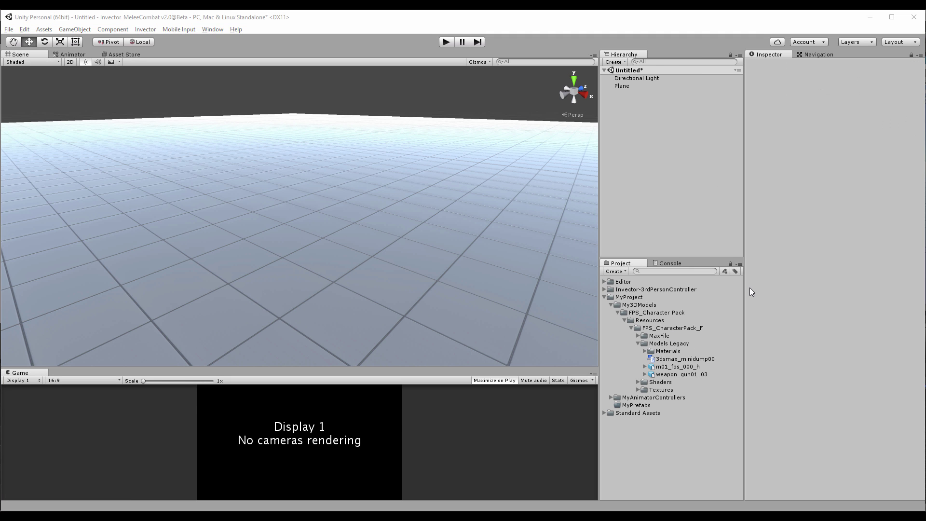
Step: Place m01_fps_000_h in the scene, inspect its hierarchy from several angles, and select it
drag(668, 366, 533, 282)
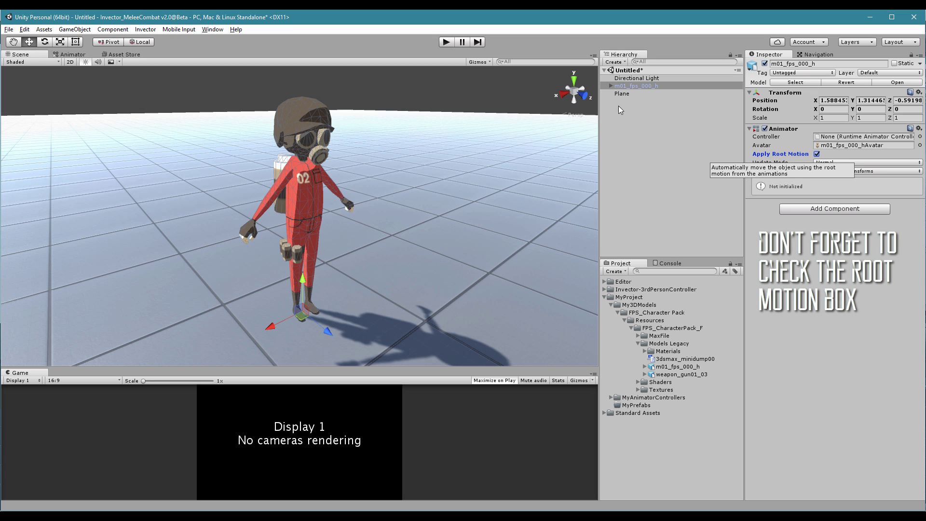
click(611, 86)
click(618, 94)
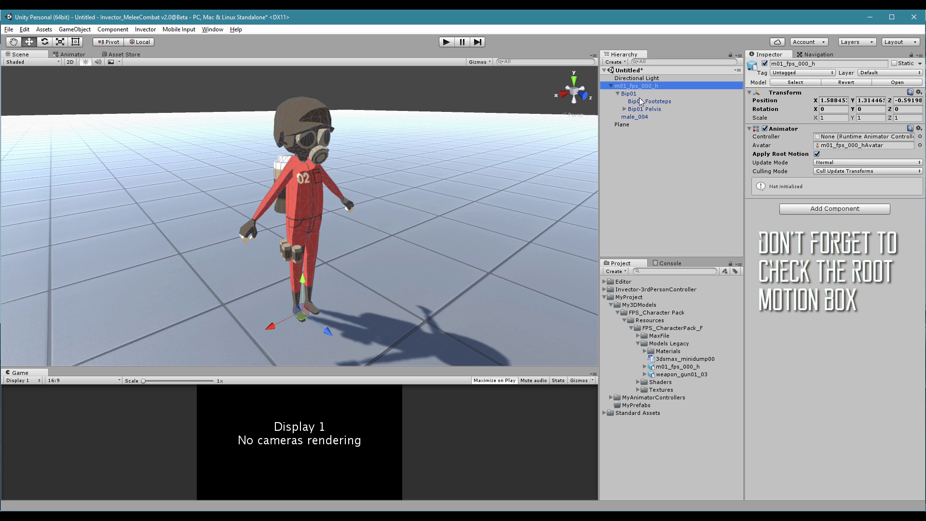
alt+drag(233, 239, 302, 139)
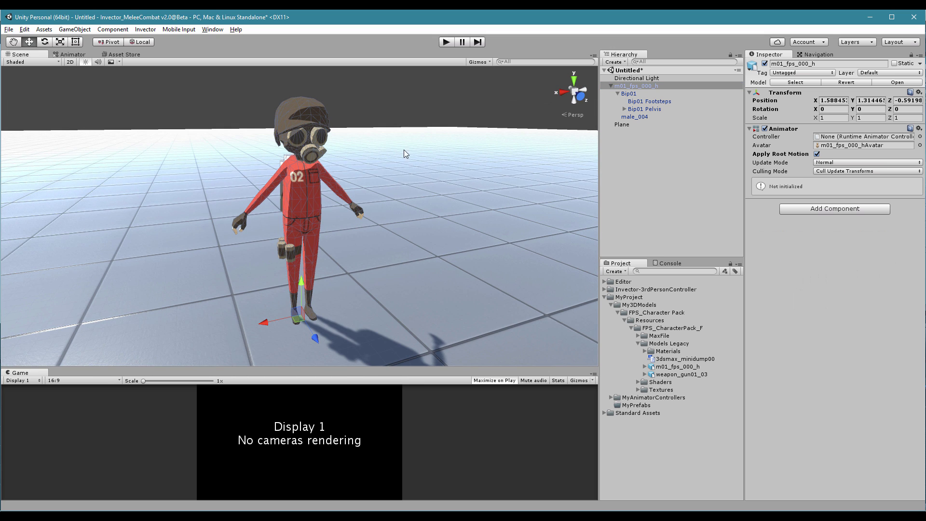
click(611, 86)
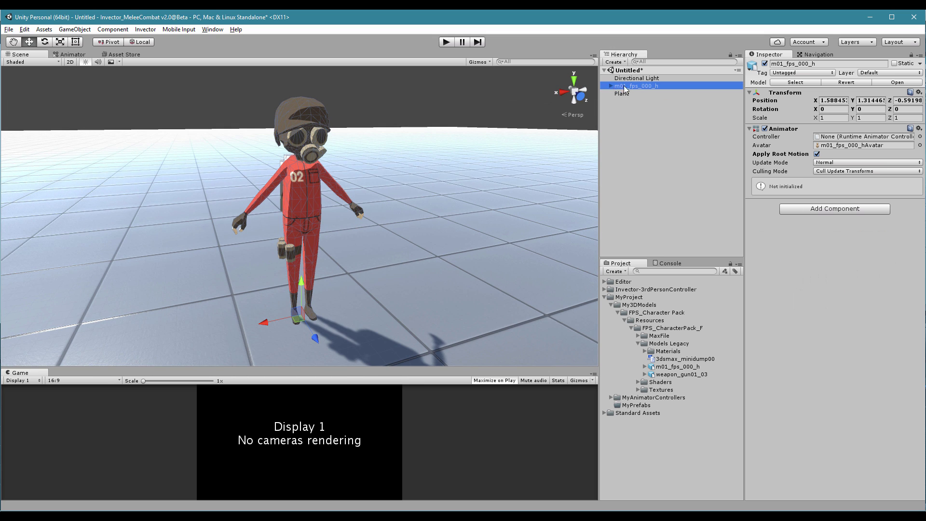
click(611, 85)
alt+drag(357, 221, 410, 193)
click(648, 87)
Step: Delete the character and open Invector's Create Basic Controller with m01_fps_000_h as the FBX model
key(Delete)
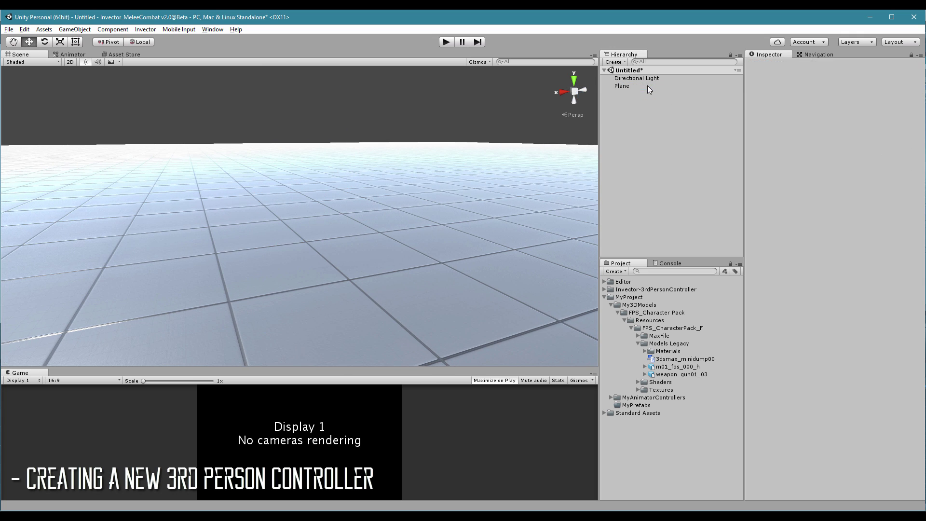
click(145, 29)
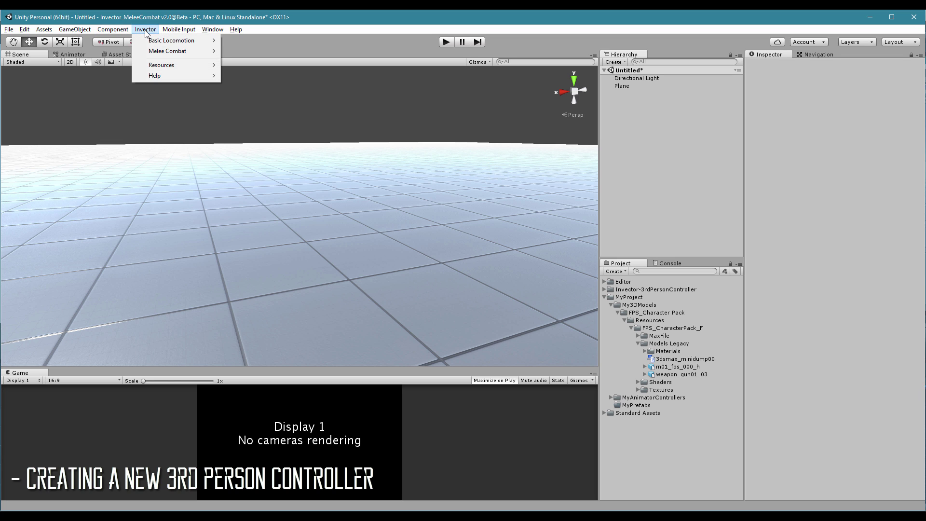
mouse_move(188, 41)
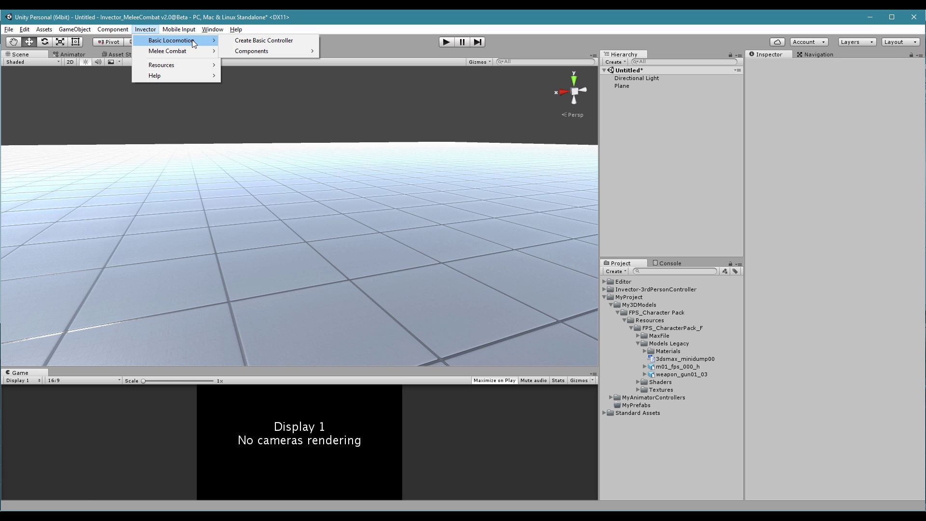
click(254, 40)
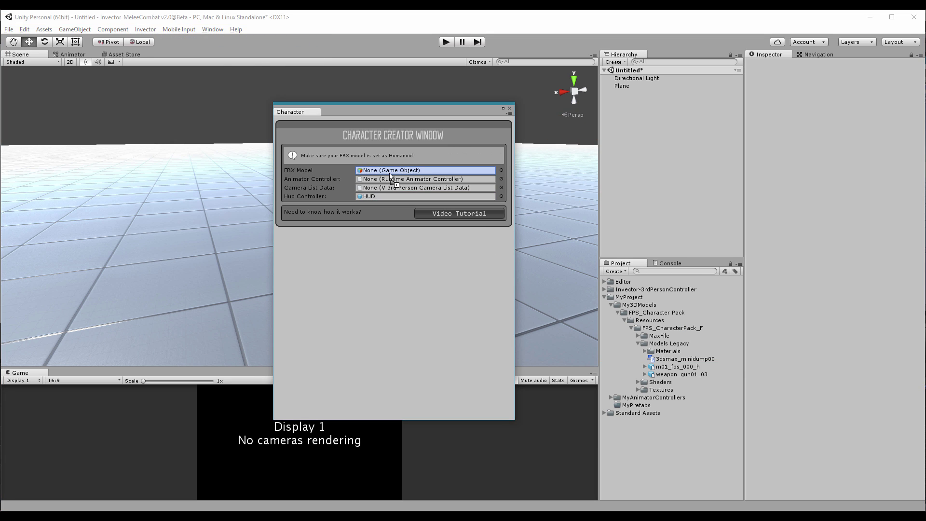
drag(390, 173, 391, 176)
drag(401, 289, 330, 314)
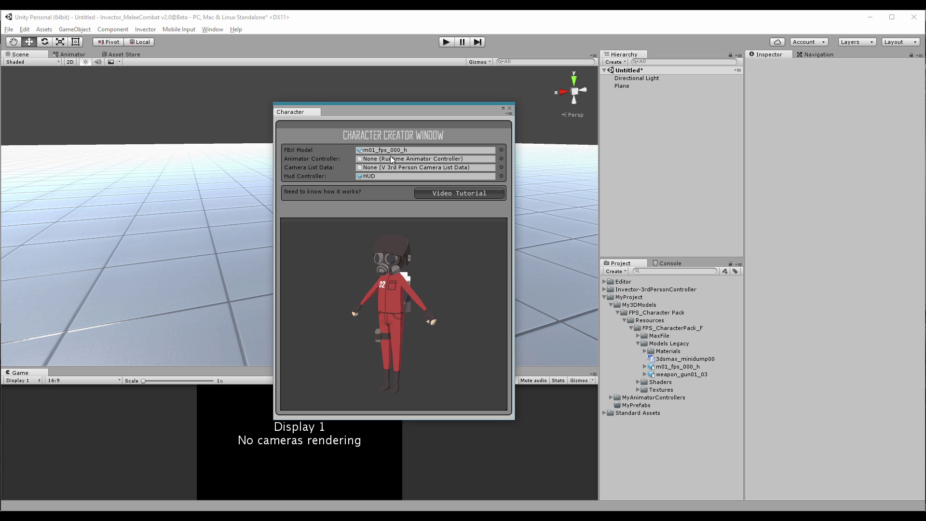
Step: Reveal the Invector_MeleeCombat controller under Invector-3rdPersonController > Melee Combat > Animator
click(603, 297)
click(605, 290)
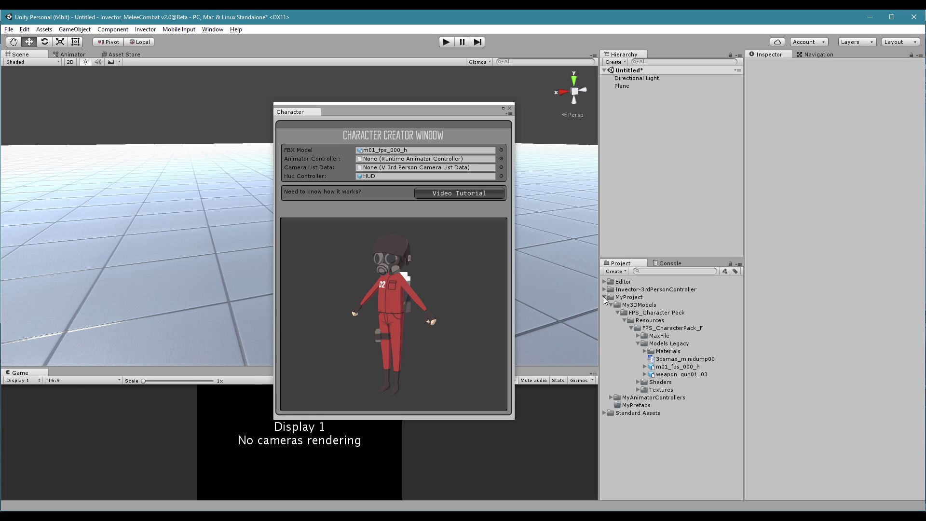
click(611, 304)
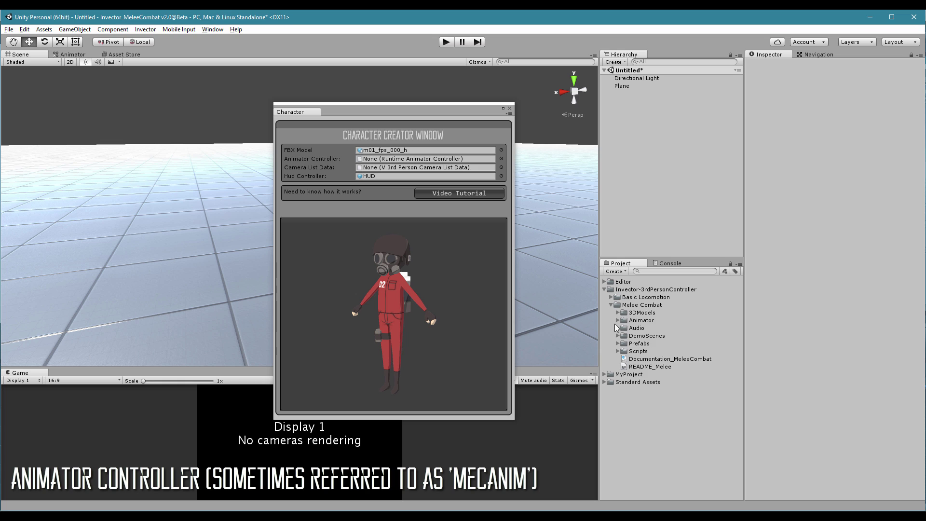
click(618, 320)
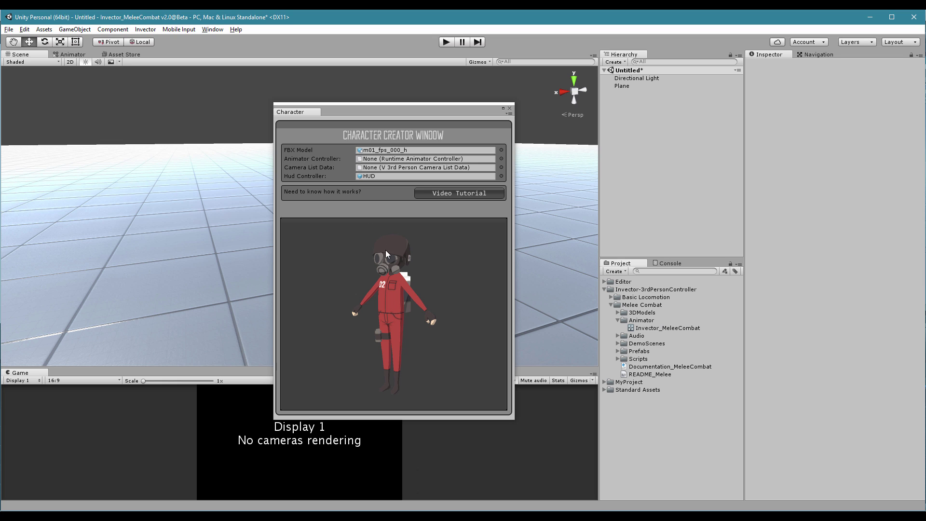
Step: Duplicate the Invector_MeleeCombat animator controller into the Assets root
click(655, 329)
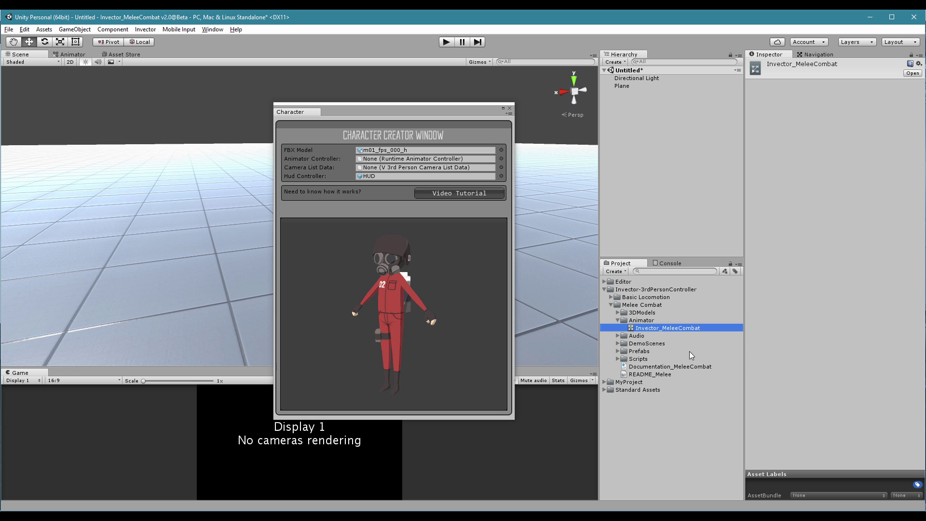
drag(383, 315, 381, 239)
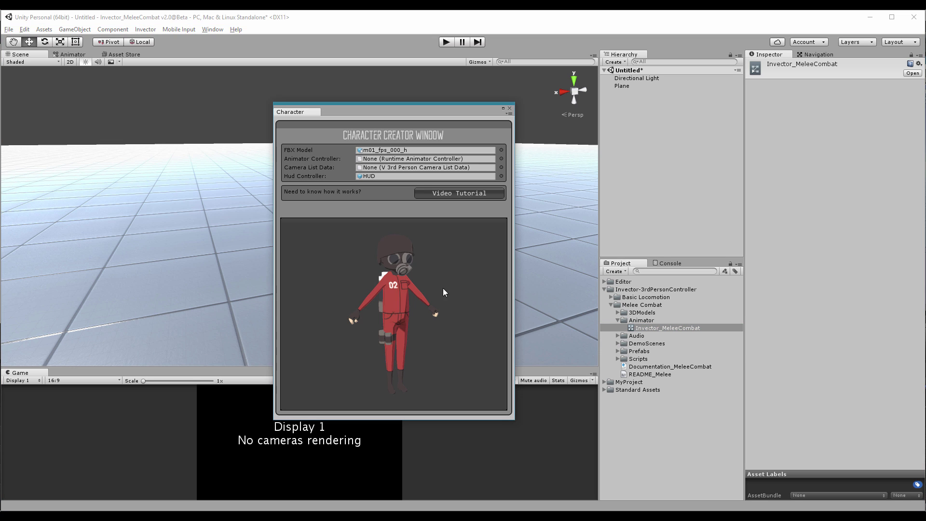
drag(435, 317, 315, 235)
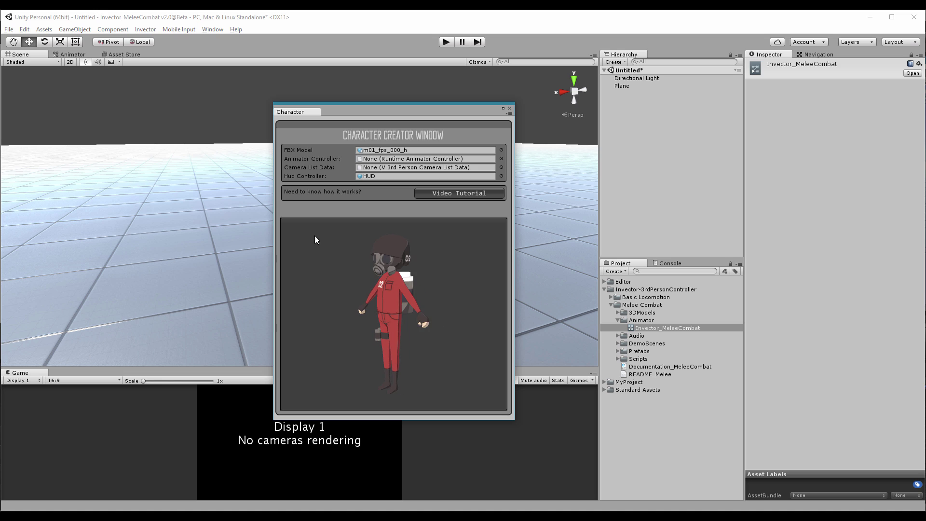
click(644, 328)
key(ctrl+d)
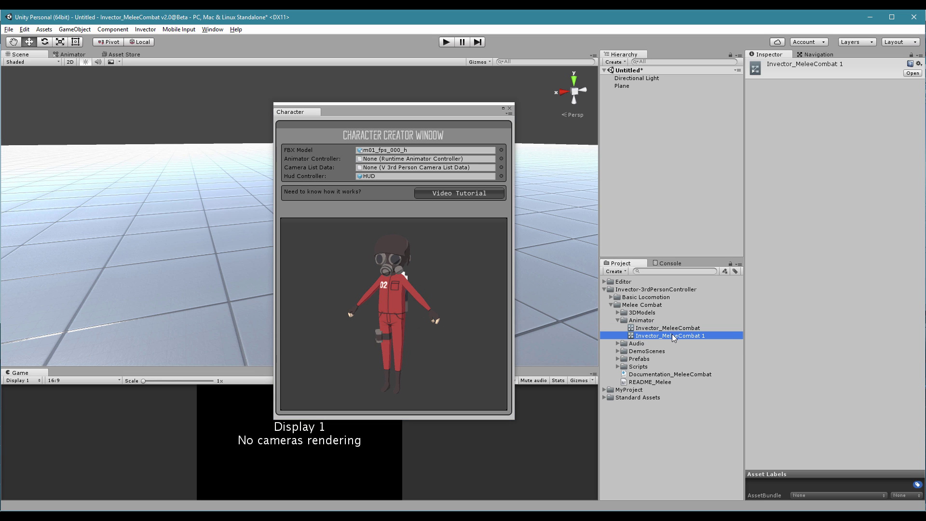
drag(659, 432, 659, 429)
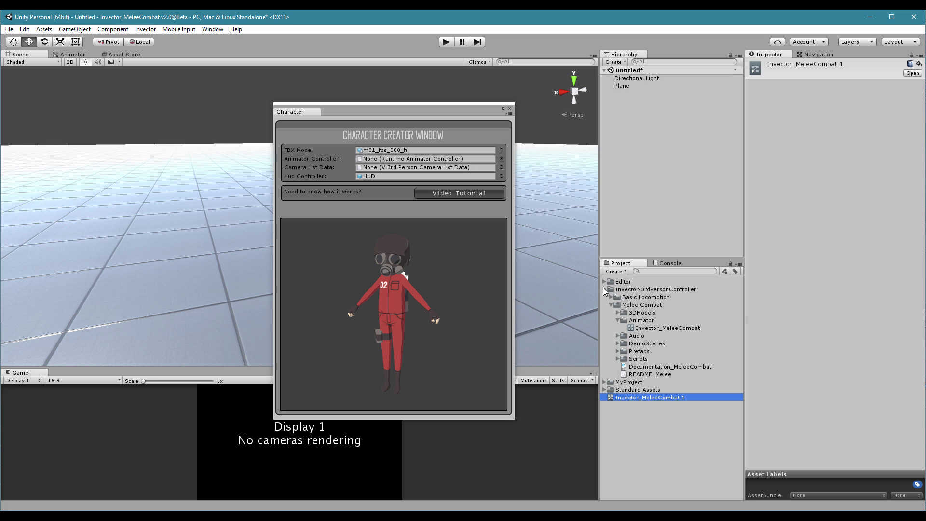
Step: Rename the copy Invector_MeleeCombat@ToonLittleGuy and move it into MyAnimatorControllers
click(685, 312)
key(End)
key(BackSpace)
key(BackSpace)
text(@Toon)
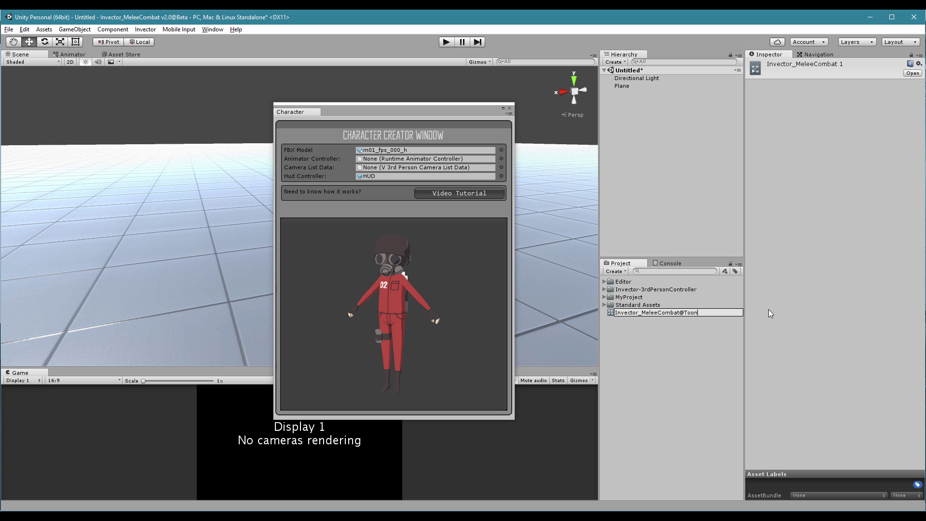
text(LittleGuy)
key(Return)
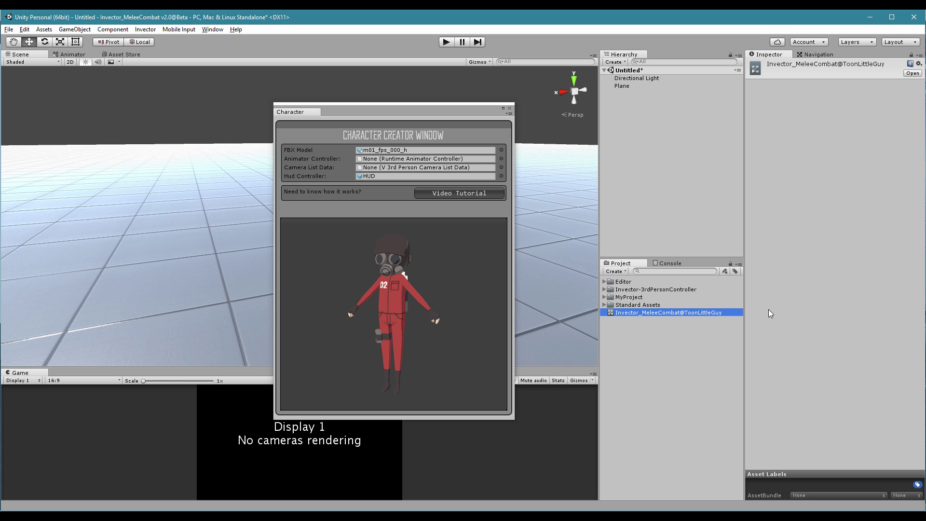
click(620, 327)
click(604, 296)
drag(628, 336, 492, 159)
Step: Assign the ToonLittleGuy animator controller and 3rdPerson@CameraState camera data, then create the character
click(611, 312)
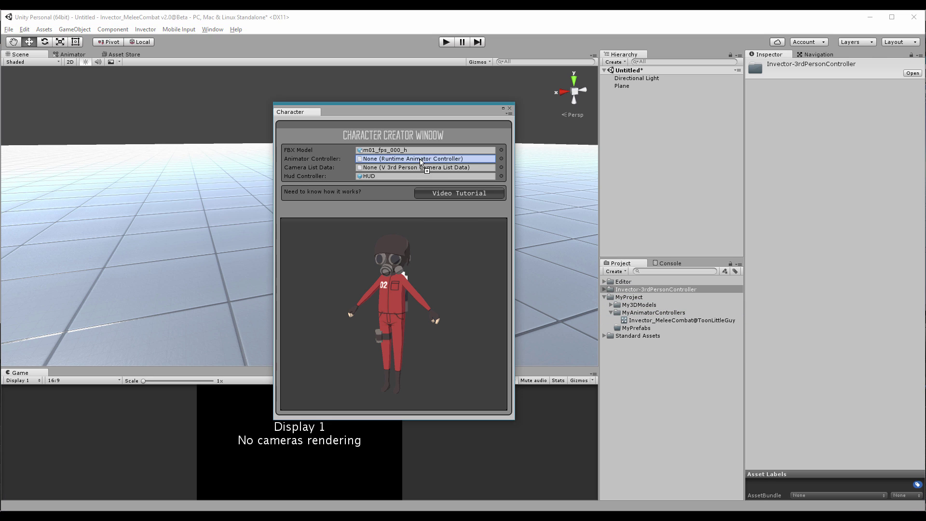
click(501, 158)
drag(577, 150, 610, 160)
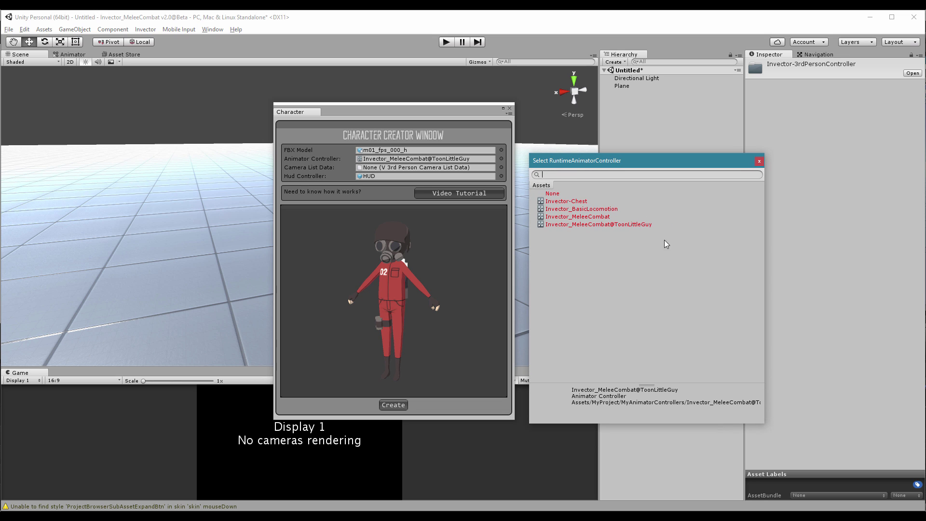
drag(629, 169, 719, 172)
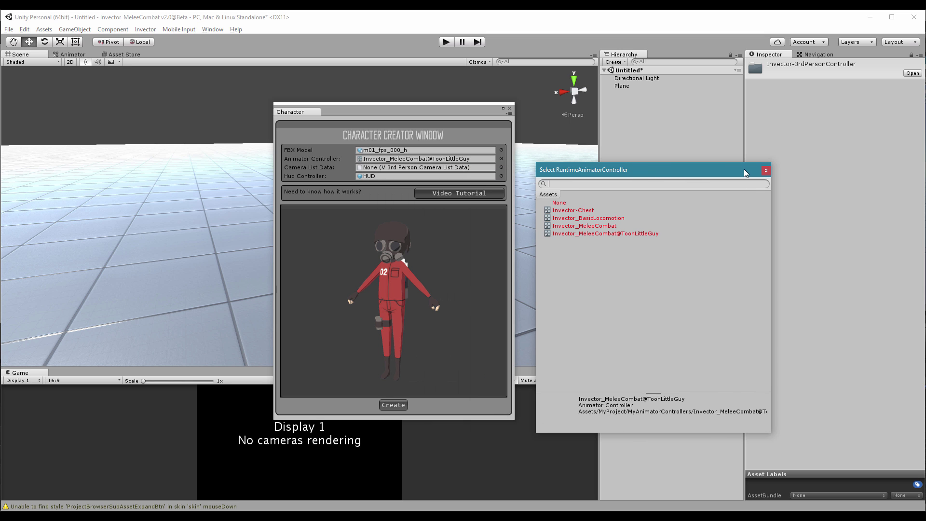
click(501, 167)
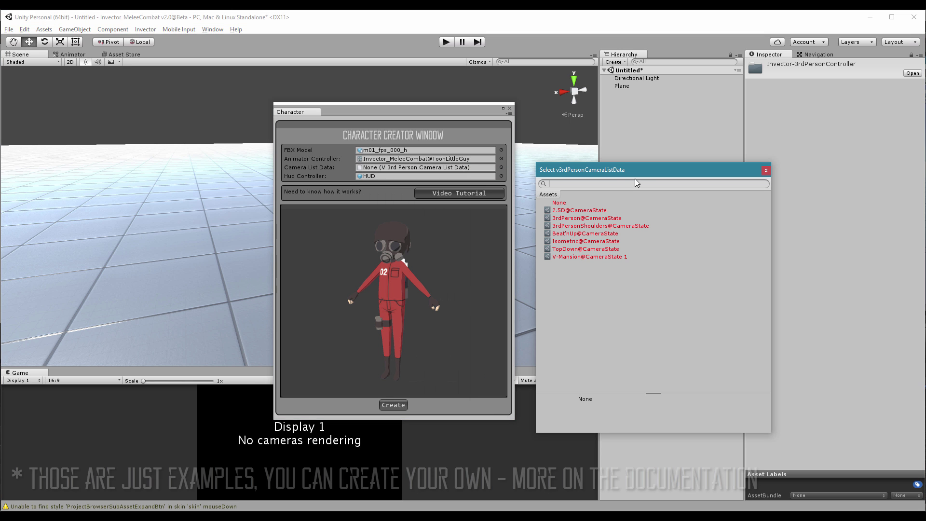
drag(639, 177, 636, 179)
click(571, 221)
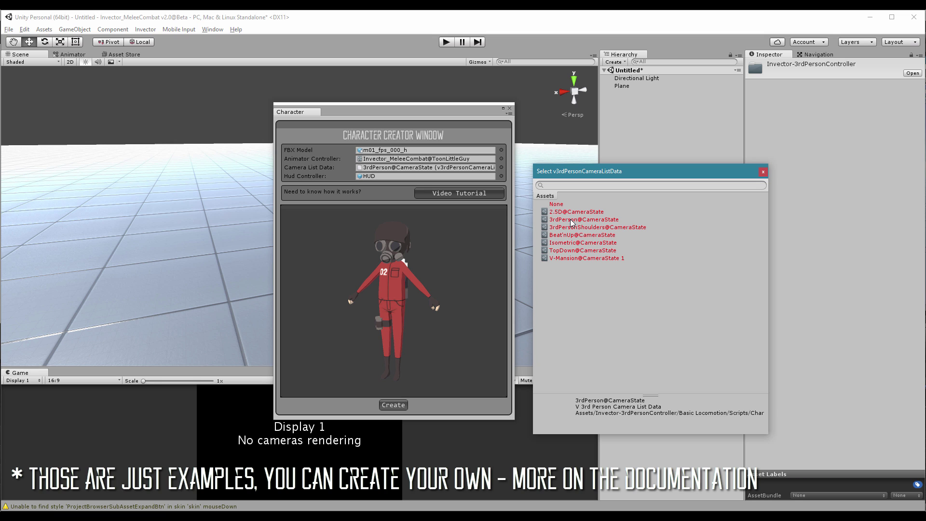
double_click(594, 220)
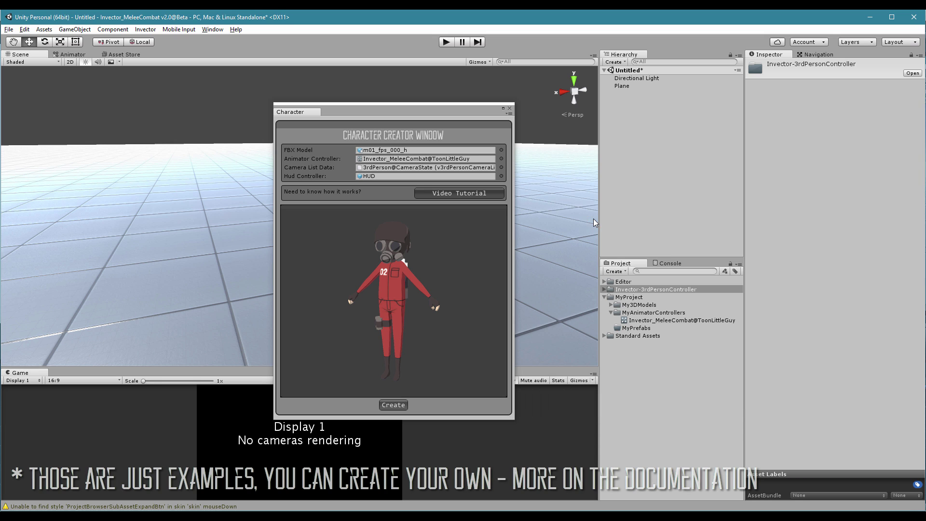
click(402, 404)
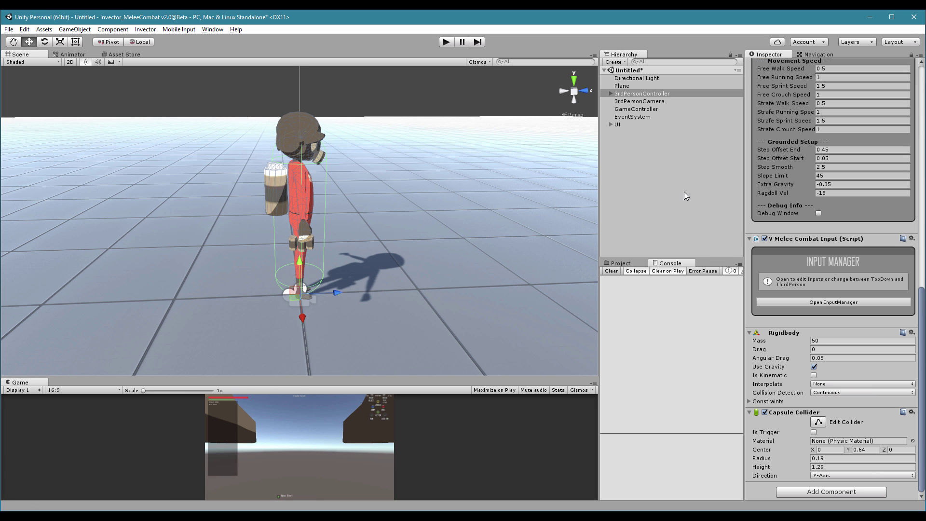
click(448, 43)
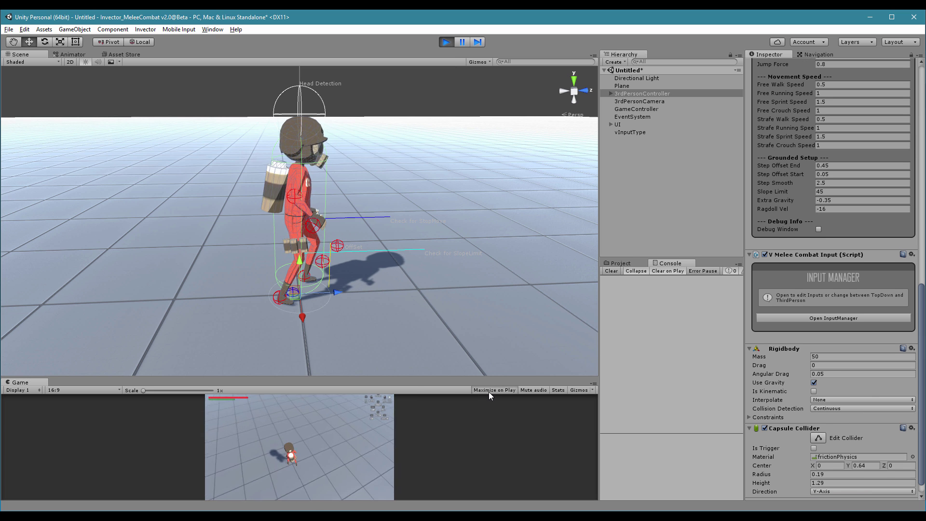
click(488, 390)
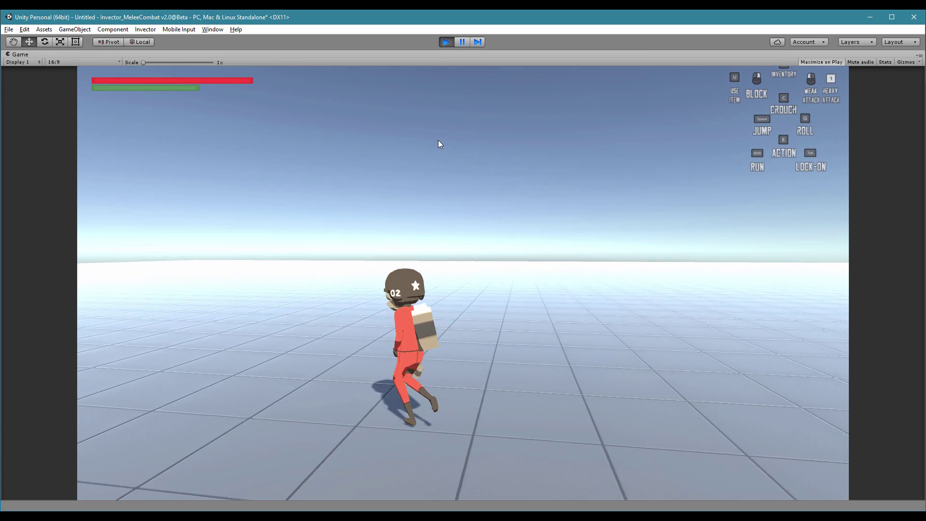
key(s)
key(q)
key(w)
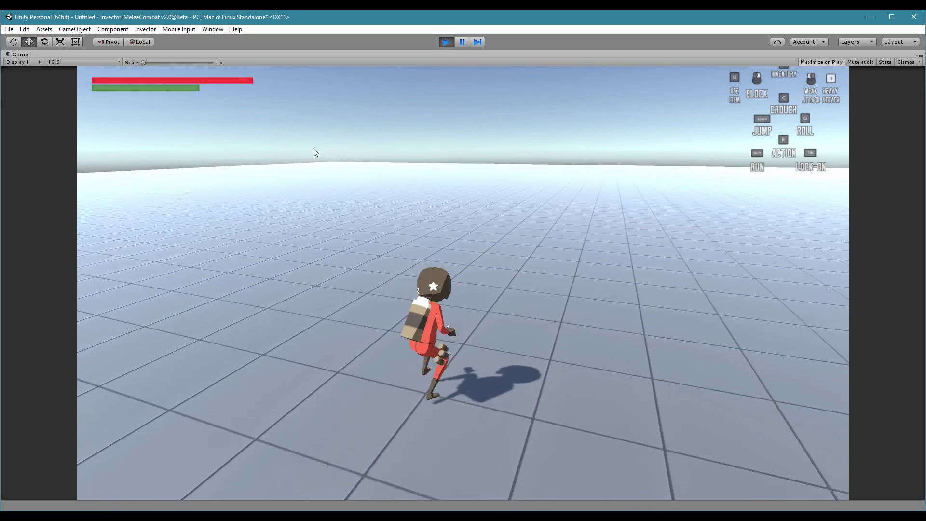
key(s)
key(w)
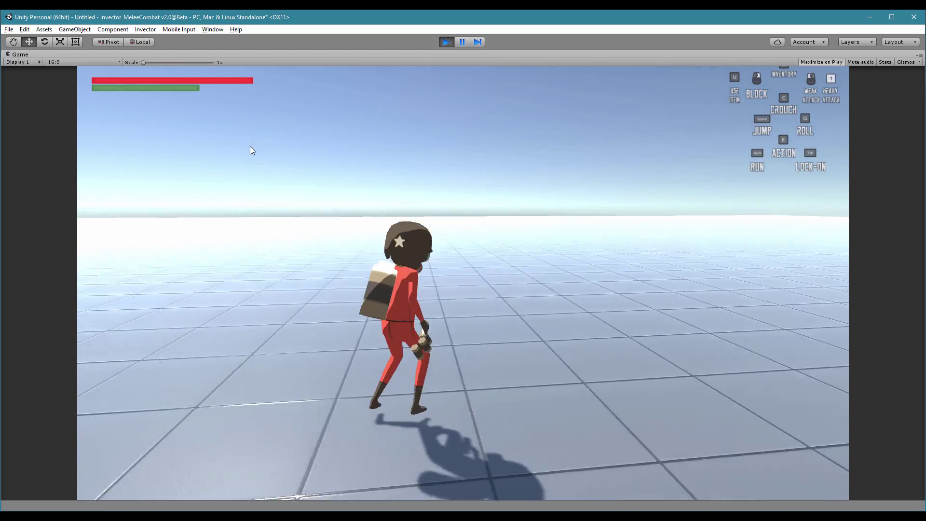
key(w)
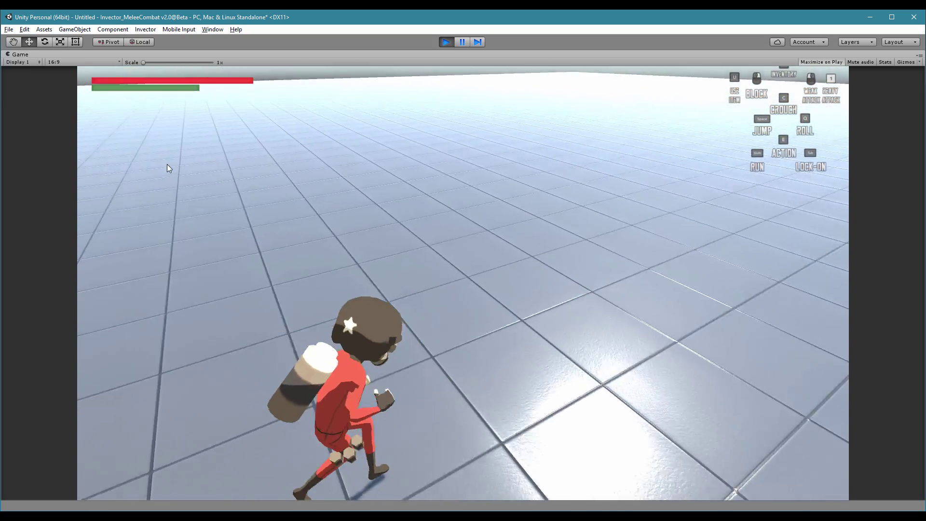
key(a)
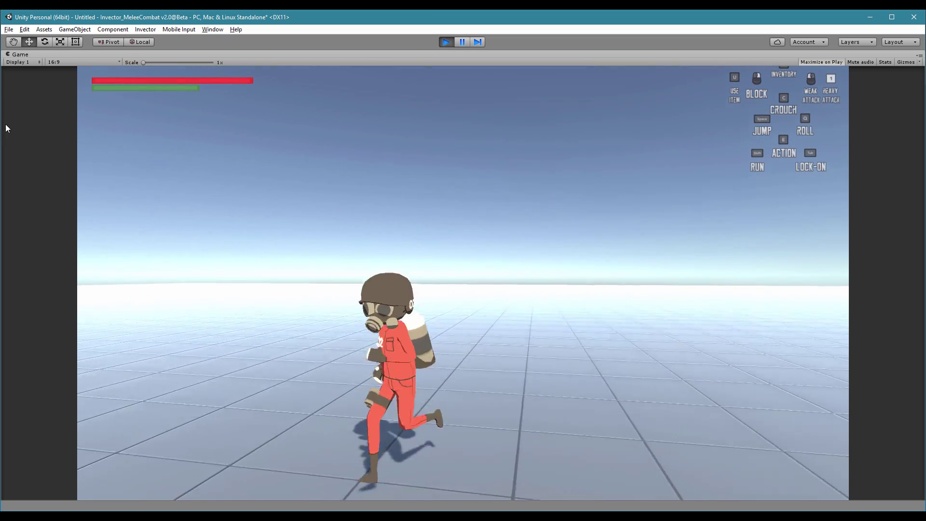
key(s)
key(d)
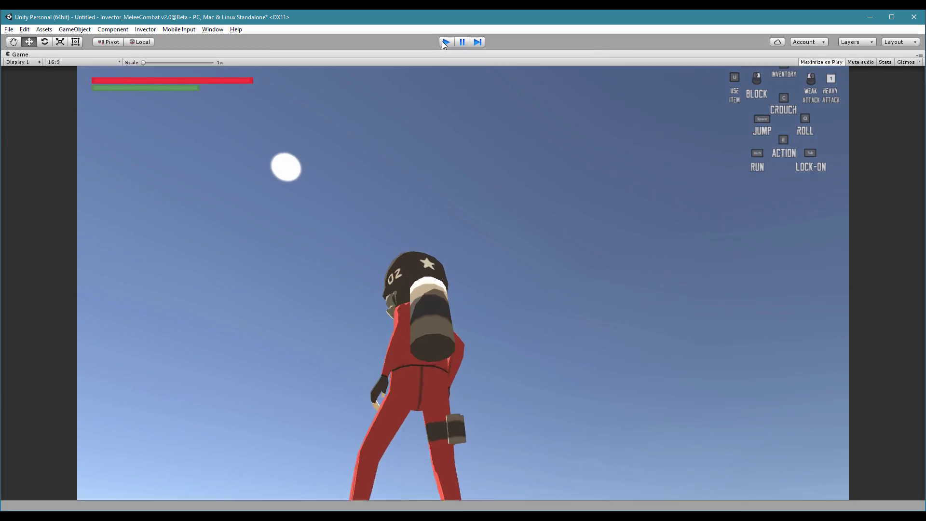
click(445, 43)
Step: Drag 3rdPersonController from the Hierarchy into MyProject/MyPrefabs to make it a prefab
click(626, 264)
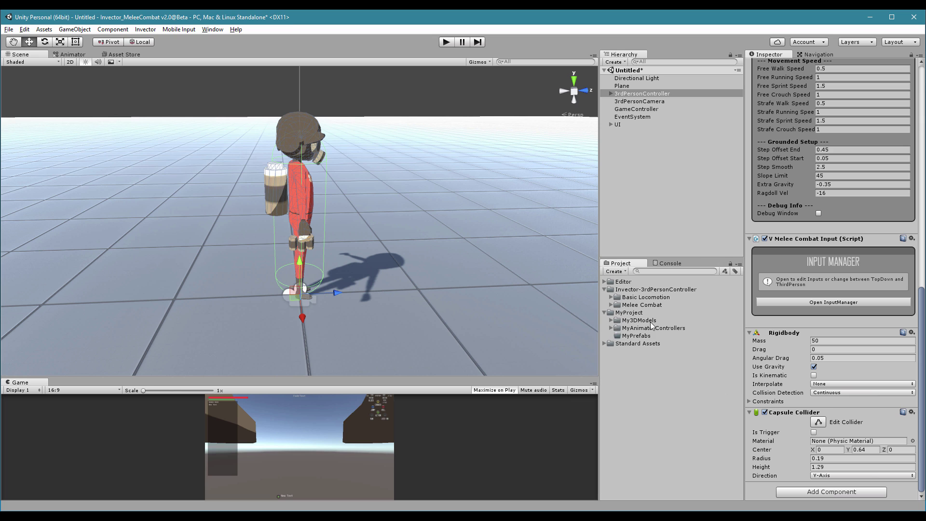
drag(918, 324, 677, 93)
drag(622, 96, 614, 340)
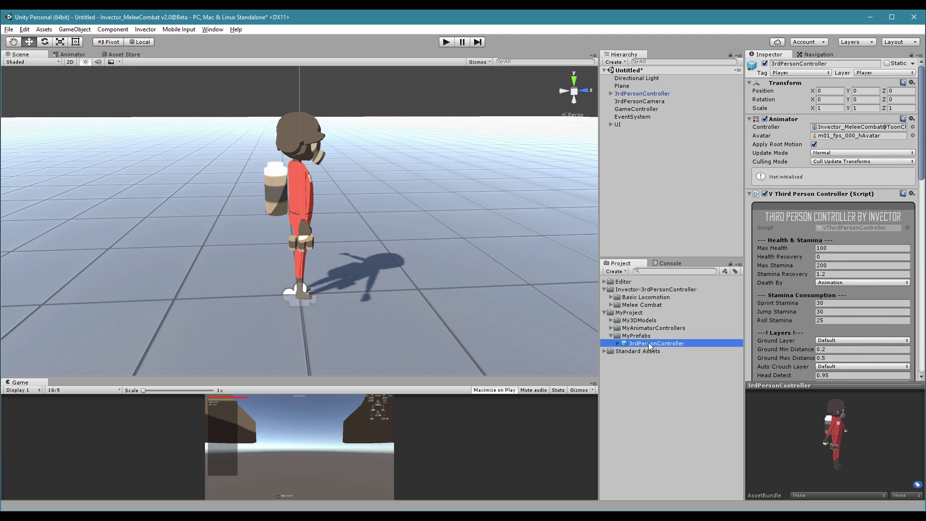
Step: Check the animator controller and new 3rdPersonController prefab in MyProject, then collapse the folders
click(610, 320)
click(618, 328)
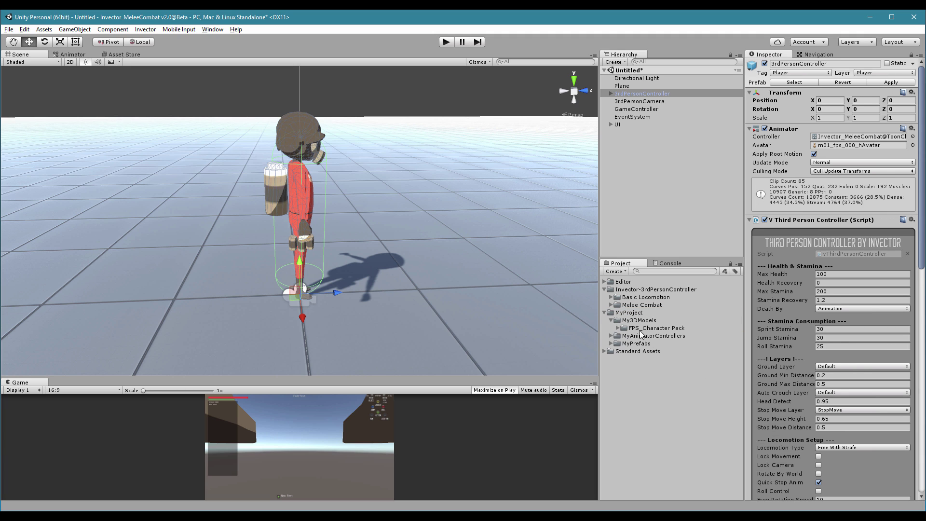
click(611, 336)
click(610, 351)
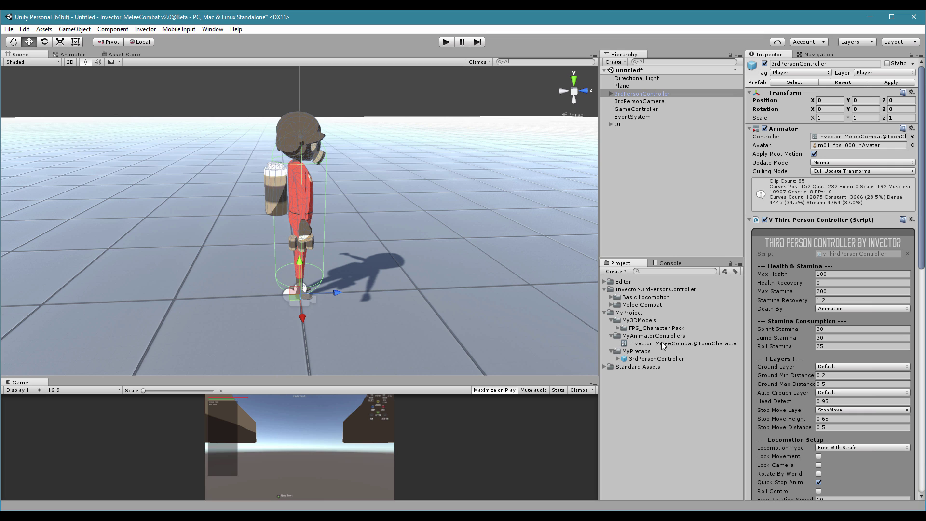
click(642, 344)
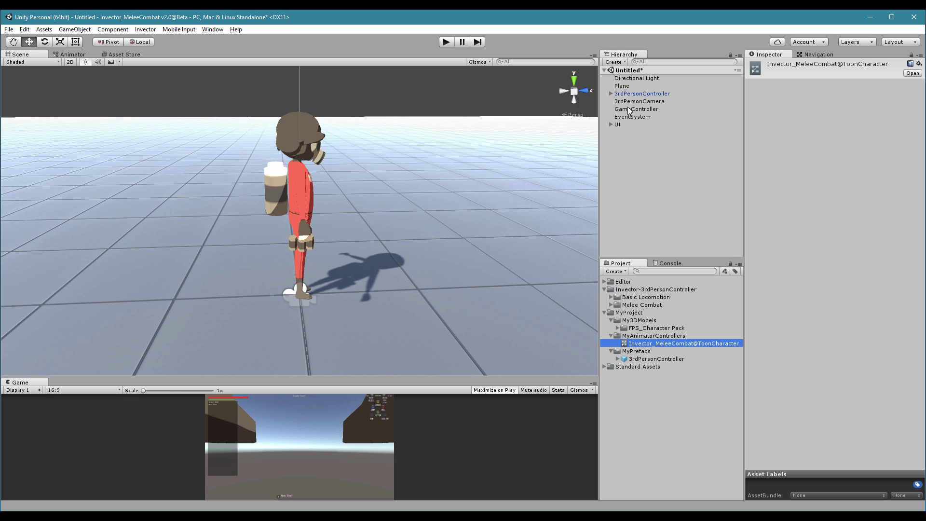
click(637, 360)
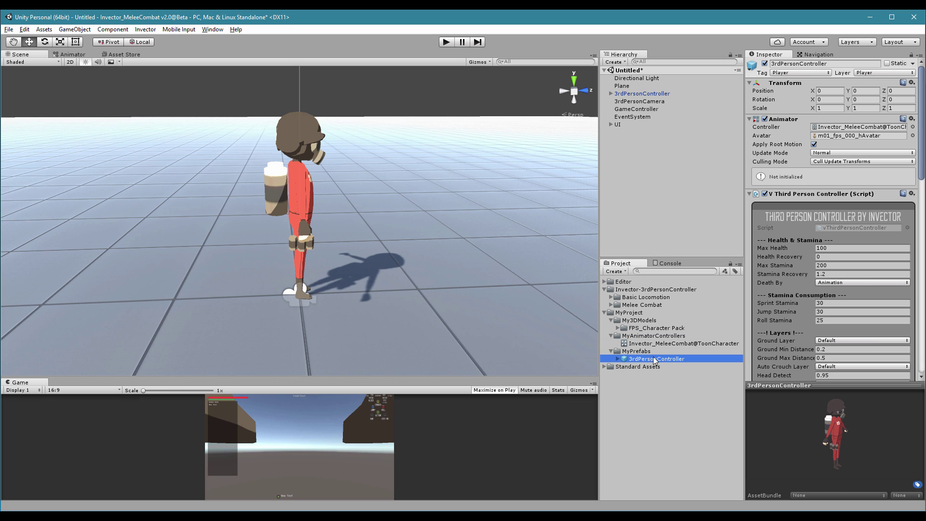
click(603, 313)
click(603, 290)
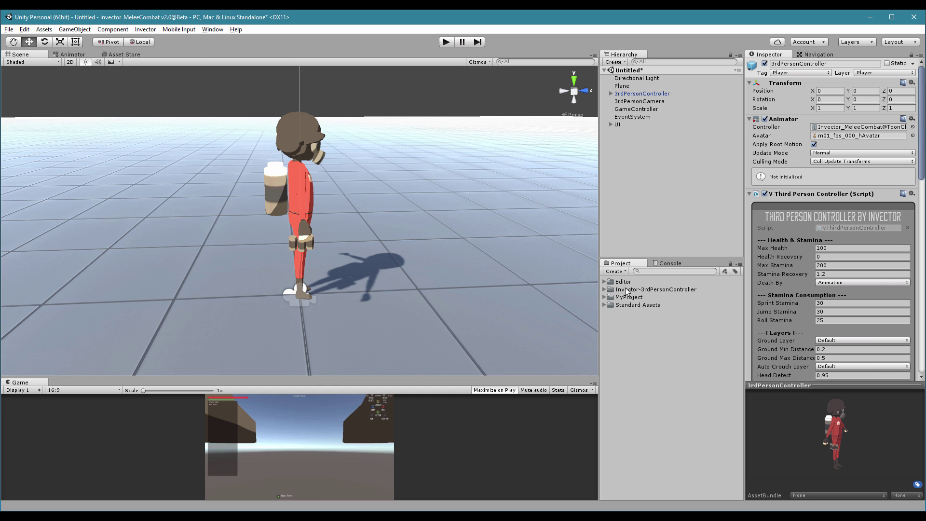
click(626, 289)
key(Delete)
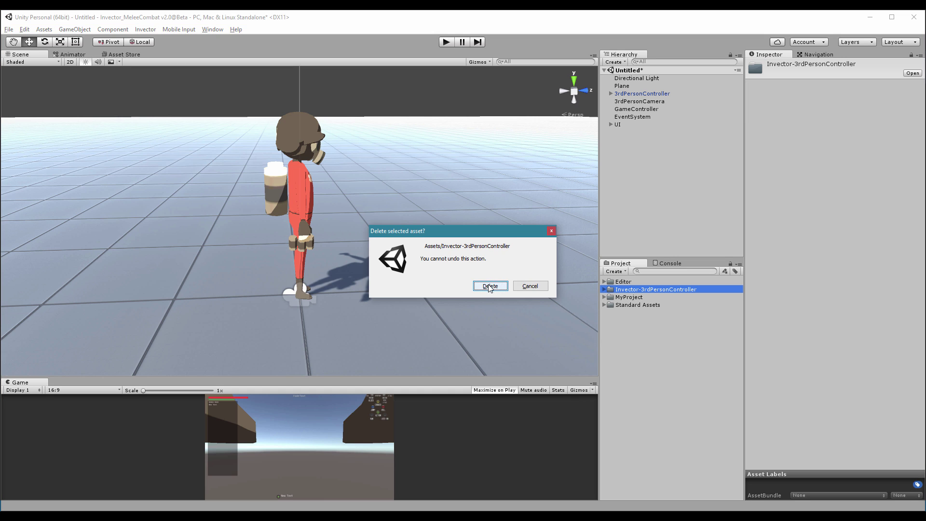
click(531, 286)
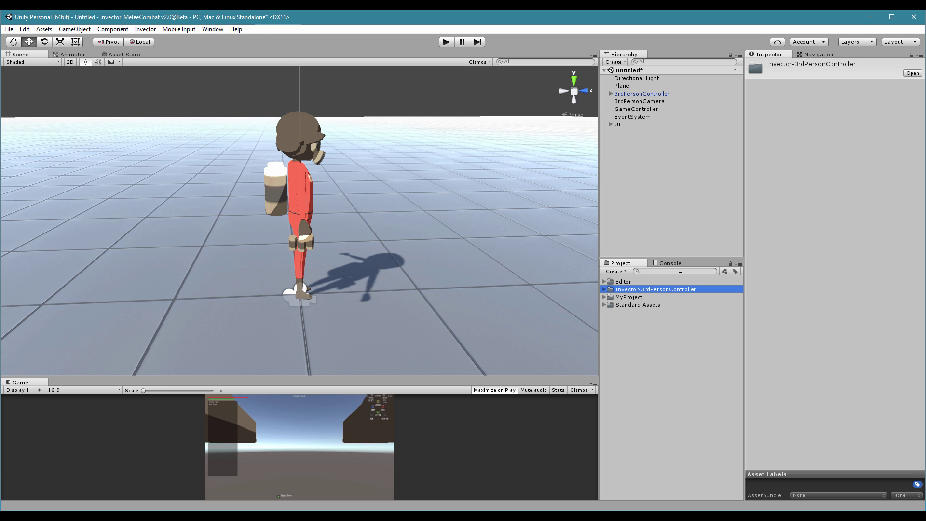
click(145, 30)
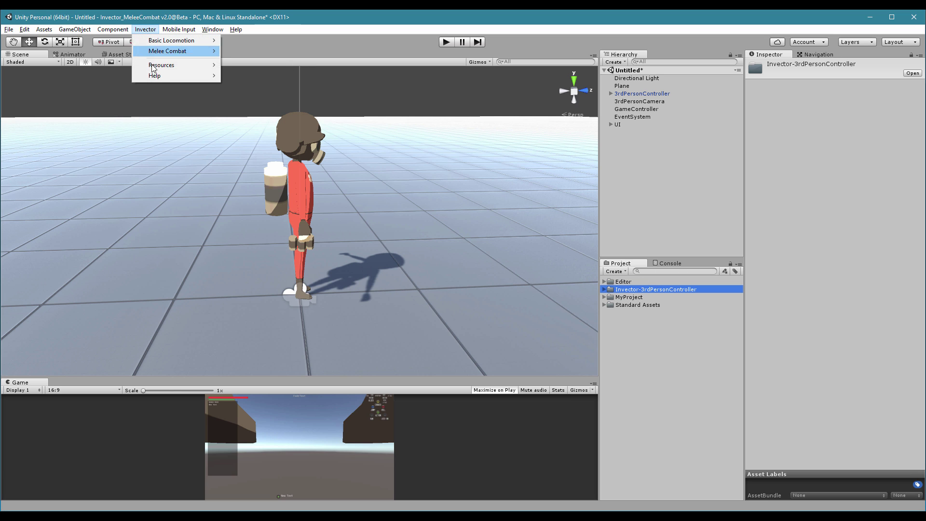
mouse_move(159, 76)
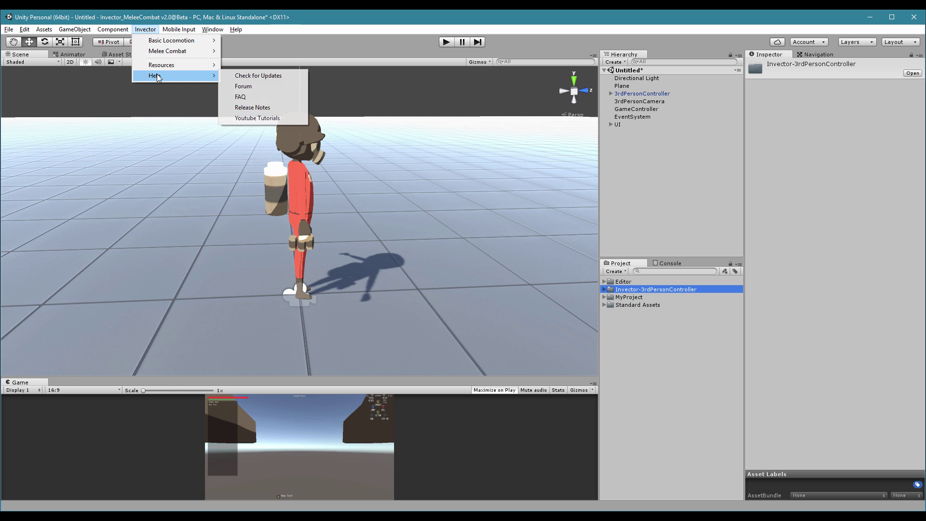
click(276, 75)
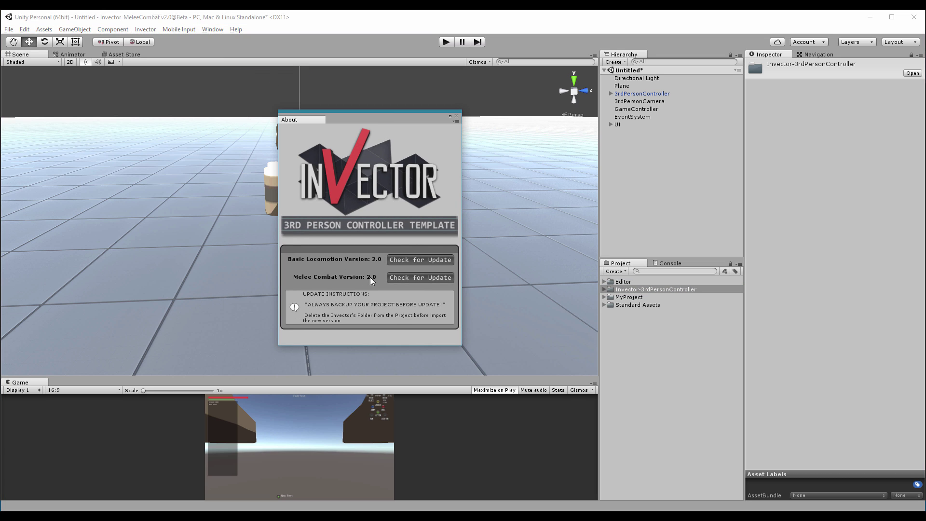
click(420, 278)
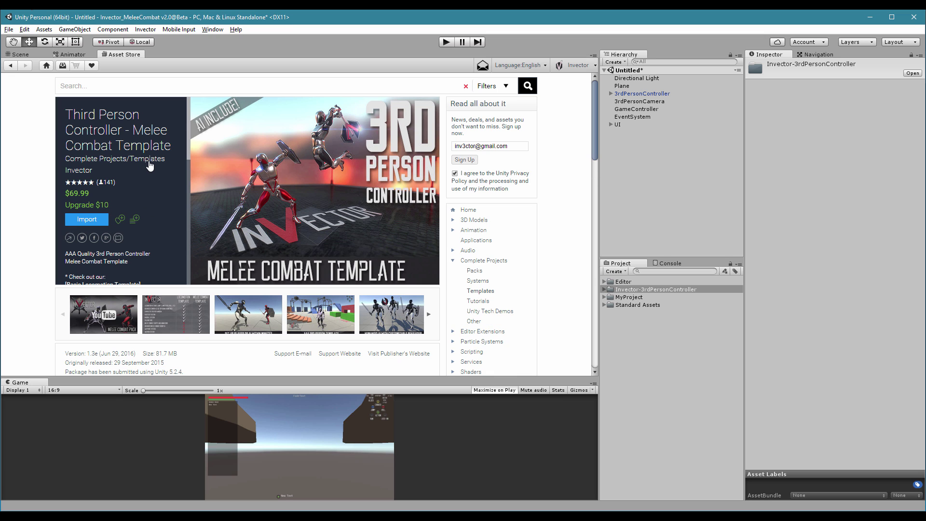
click(27, 55)
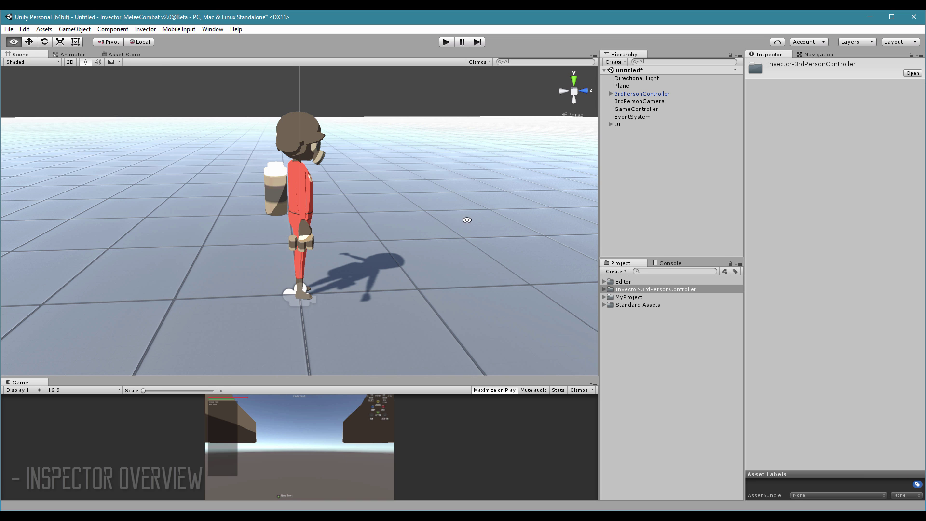
Step: Review the 3rdPersonController's Third Person Controller settings, keeping Death By as Animation
alt+drag(465, 217, 436, 202)
click(639, 93)
alt+drag(376, 202, 328, 200)
scroll(328, 200, up, 3)
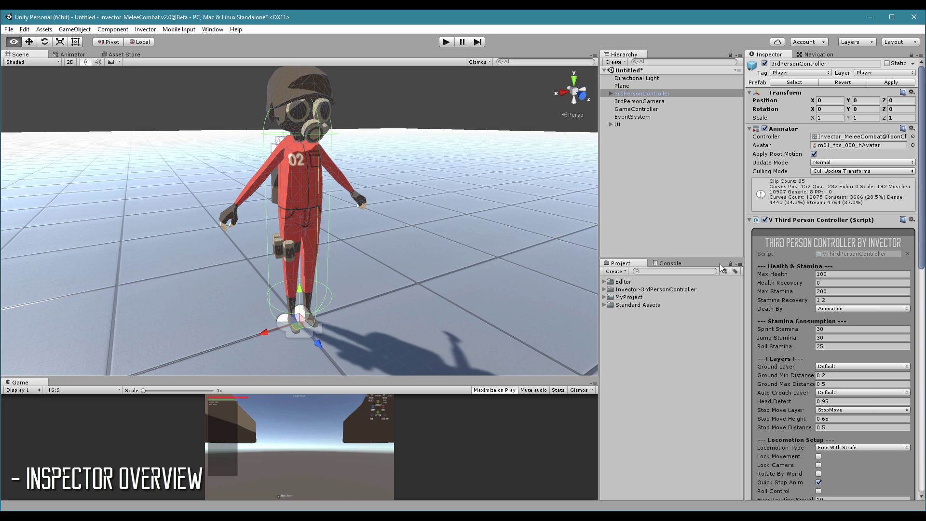
scroll(773, 123, down, 10)
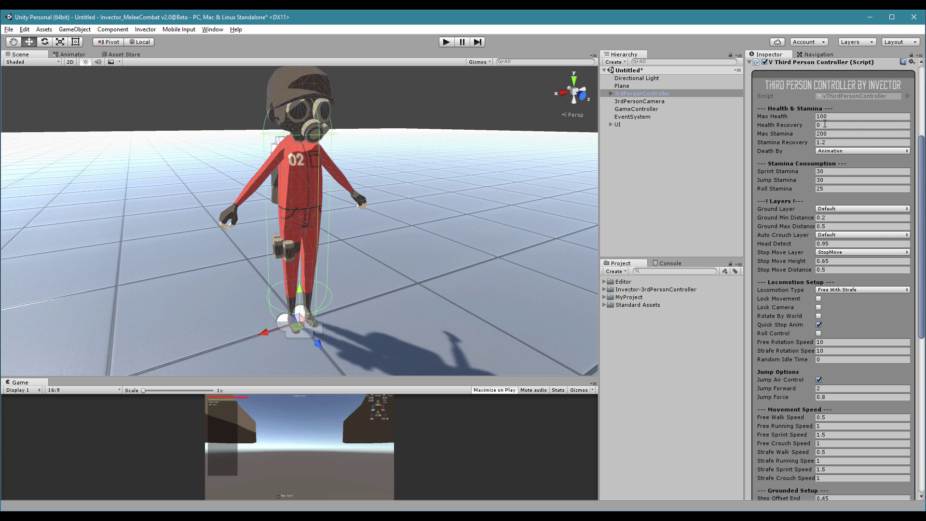
scroll(918, 156, up, 3)
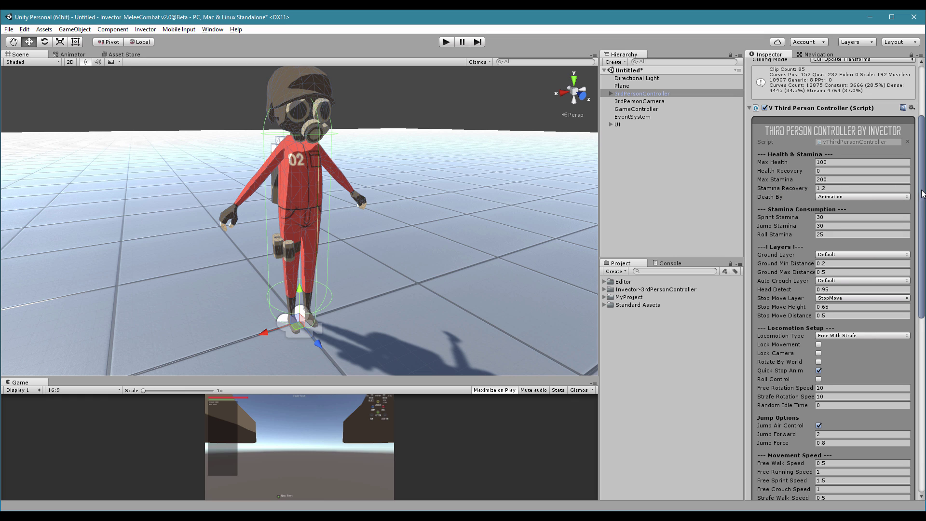
scroll(918, 191, down, 1)
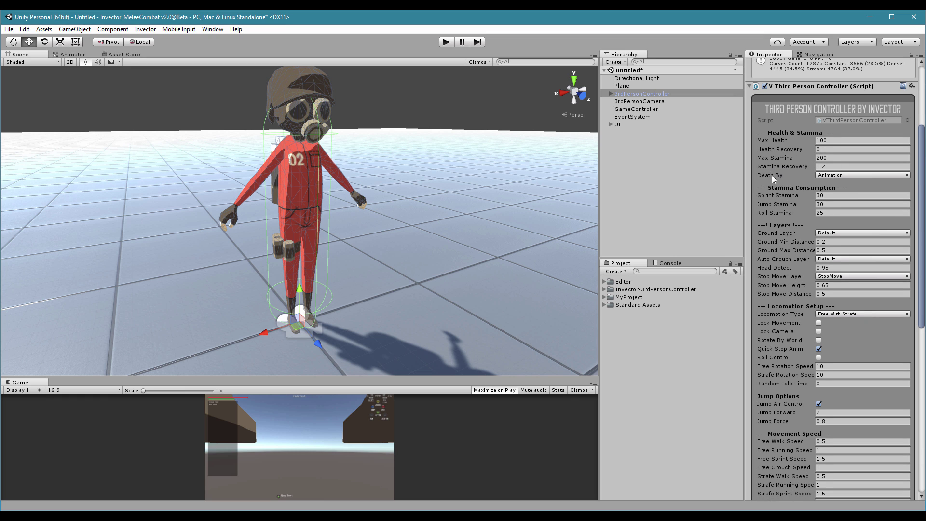
click(827, 174)
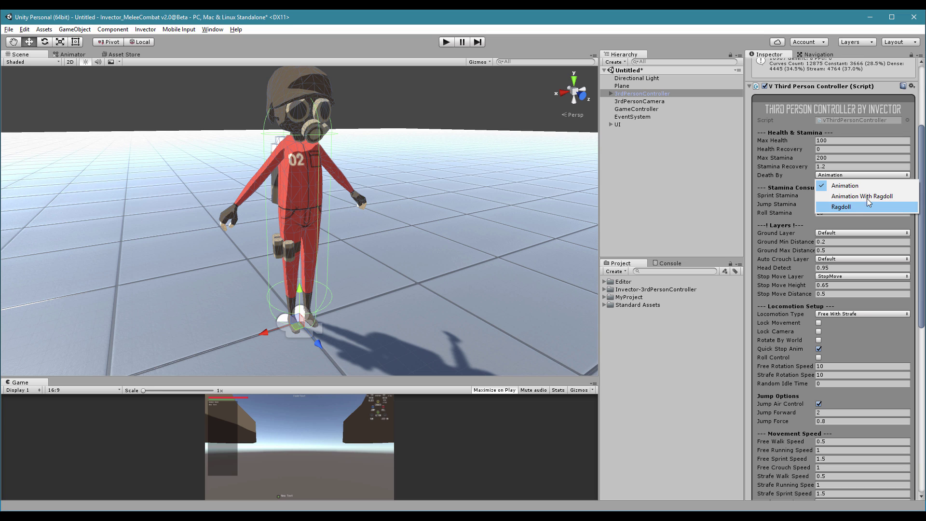
click(923, 169)
scroll(923, 169, down, 1)
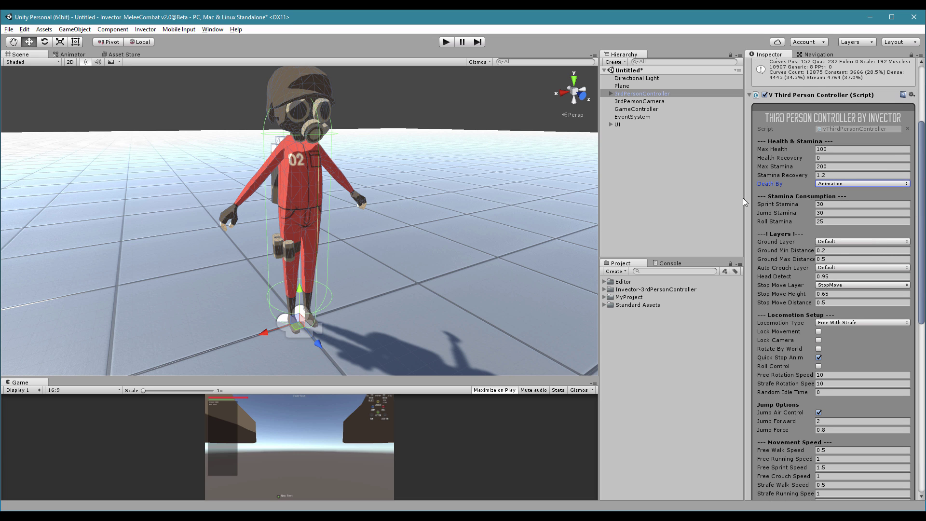
Step: Frame the ground, select the Plane and show its Layer list
alt+right_drag(506, 220, 432, 244)
alt+drag(432, 243, 369, 240)
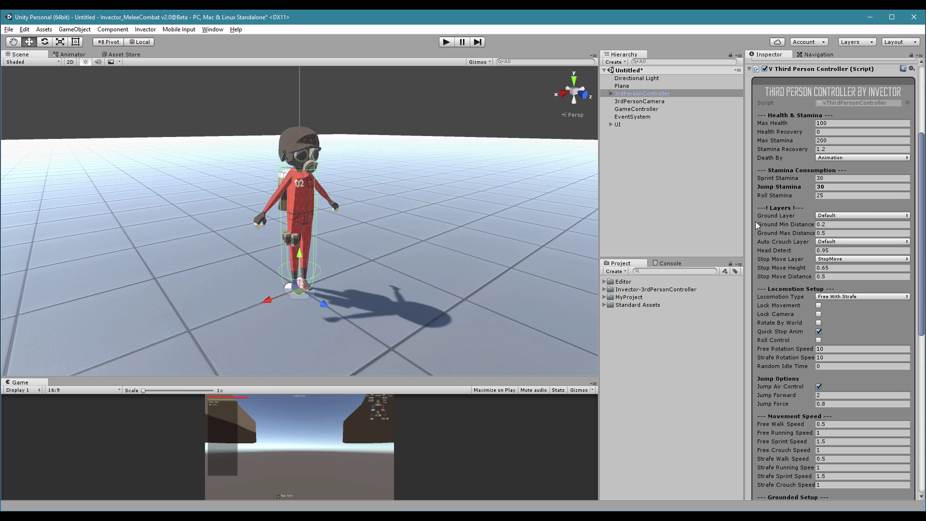
alt+drag(425, 216, 438, 223)
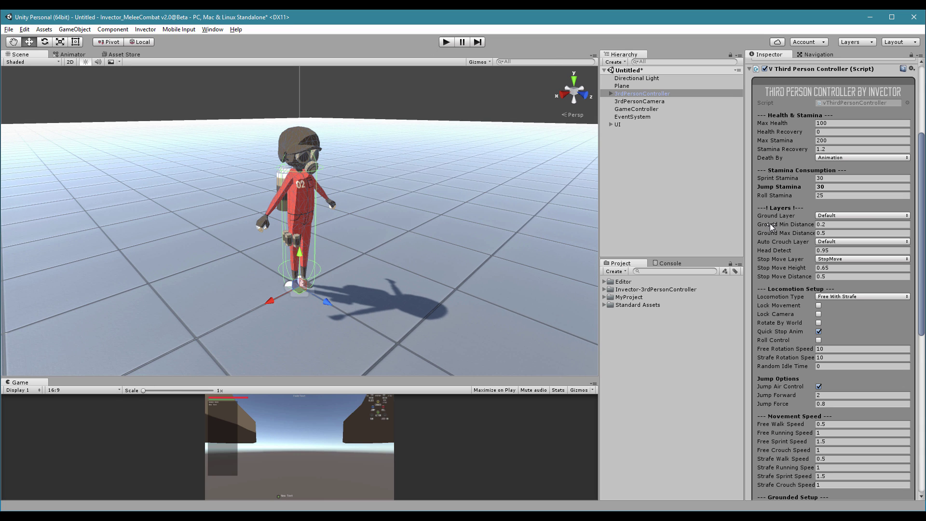
click(494, 238)
click(627, 93)
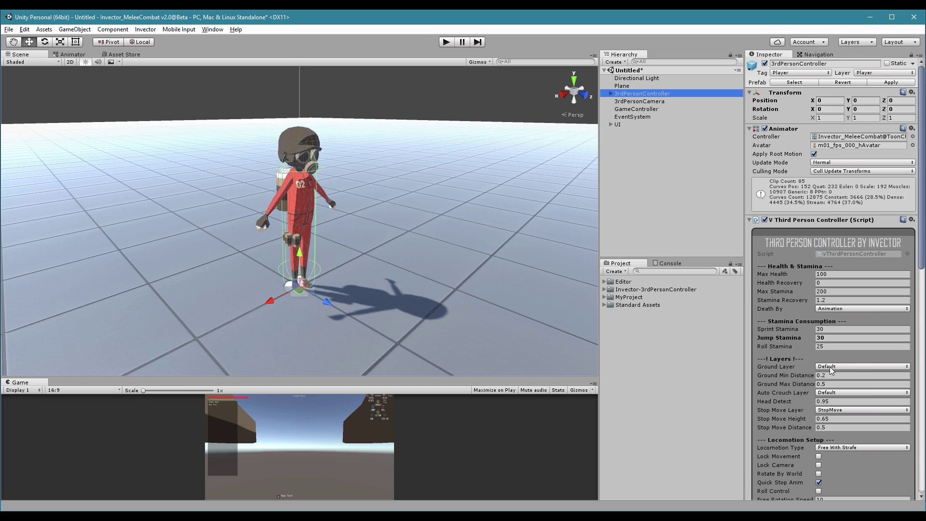
click(503, 231)
click(880, 72)
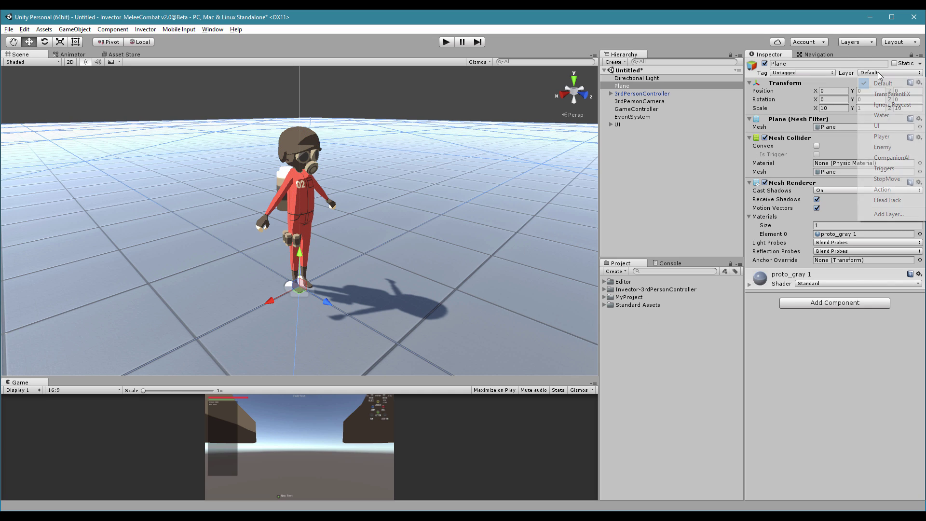
Step: Put the Plane on Triggers, enter Play, switch it back to Default and run the character
click(883, 169)
click(446, 42)
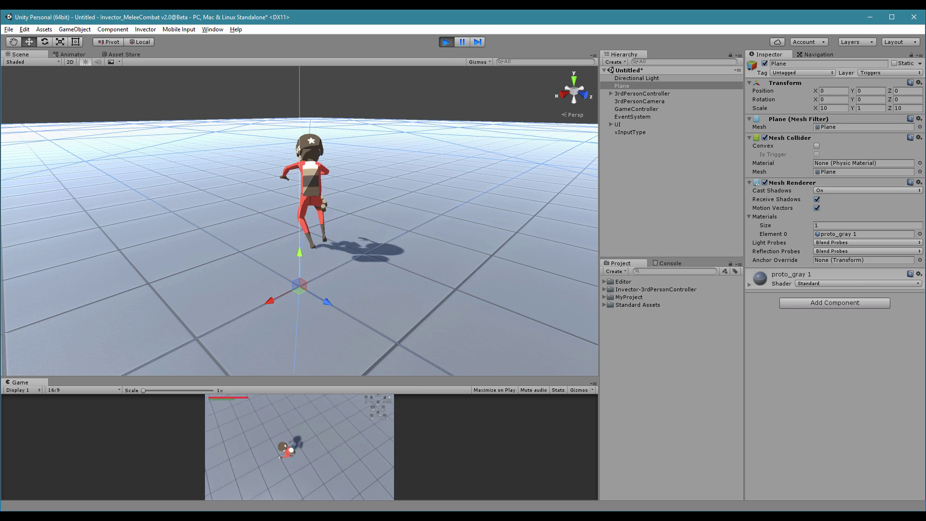
click(890, 73)
click(873, 80)
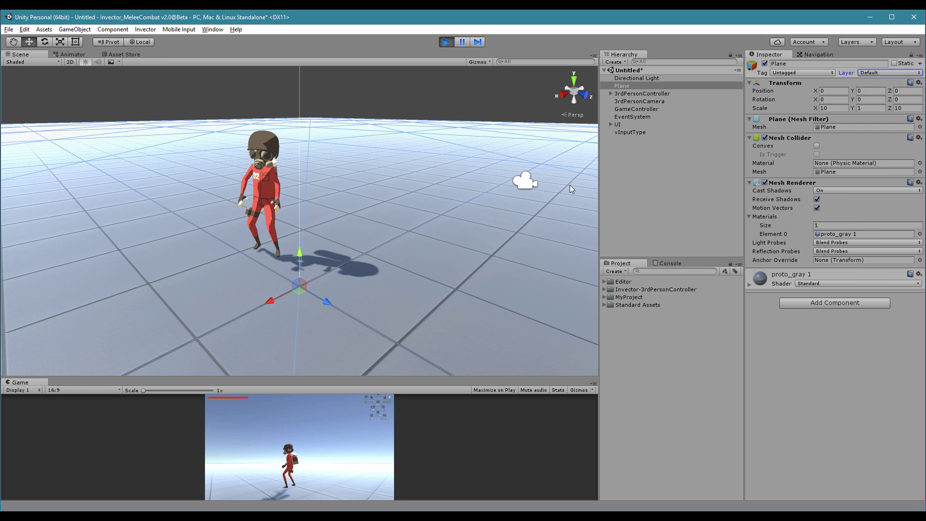
click(350, 442)
key(s)
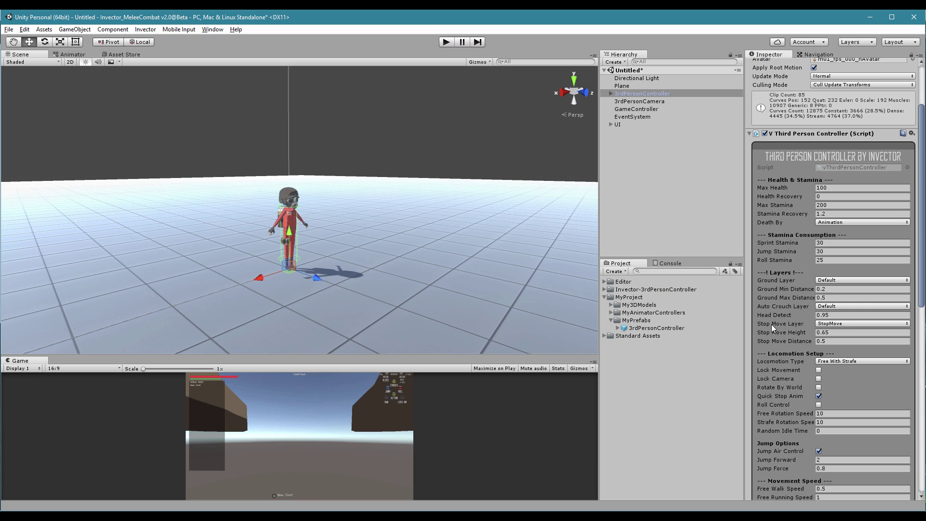
Step: Create a Cube and shape it into a thin wall in front of the character
alt+drag(545, 204, 547, 213)
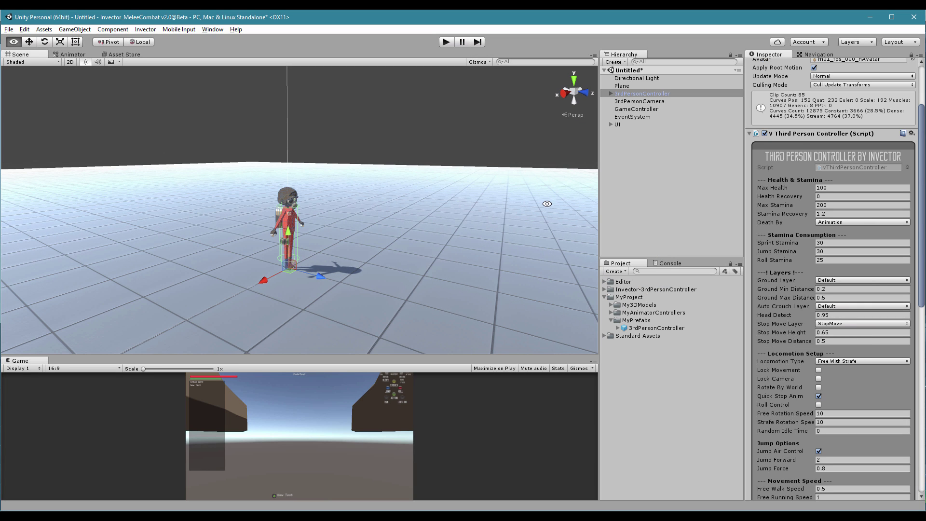
right_click(649, 179)
mouse_move(682, 264)
click(753, 265)
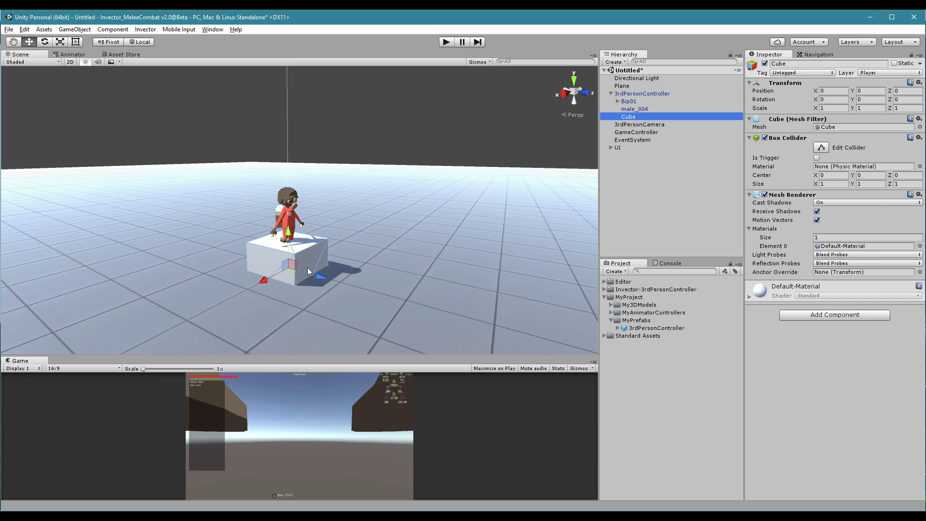
drag(382, 286, 387, 252)
drag(370, 231, 326, 250)
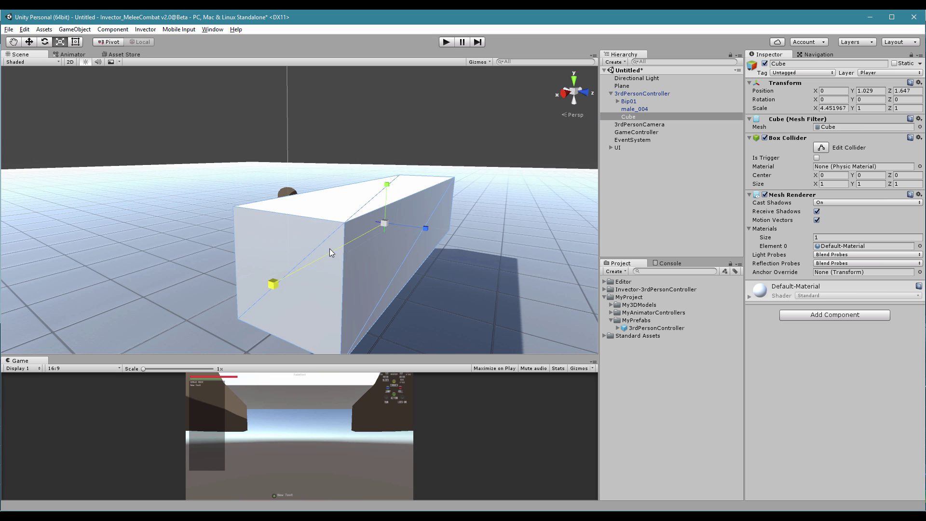
drag(387, 184, 304, 214)
scroll(367, 184, down, 5)
alt+drag(309, 215, 500, 215)
Step: Put the Cube wall on the StopMove layer and move it to the scene root
click(861, 73)
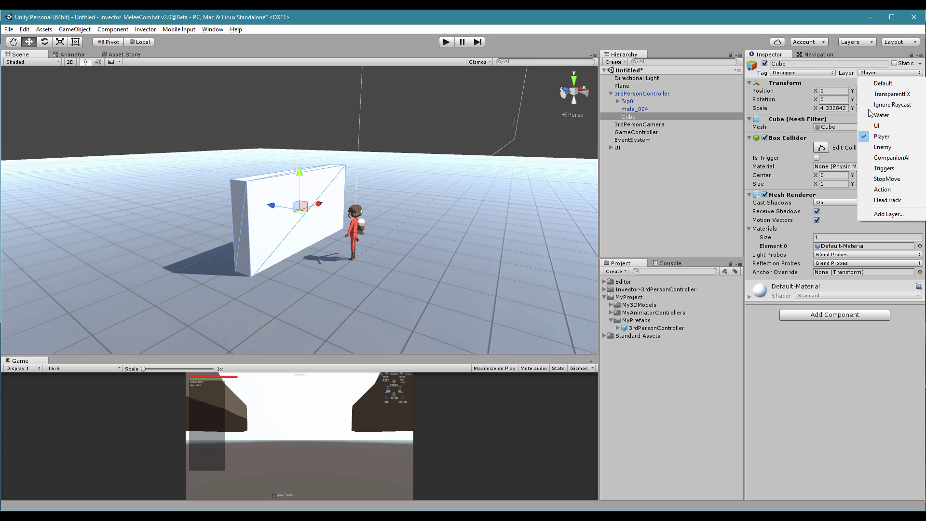
click(877, 179)
click(632, 94)
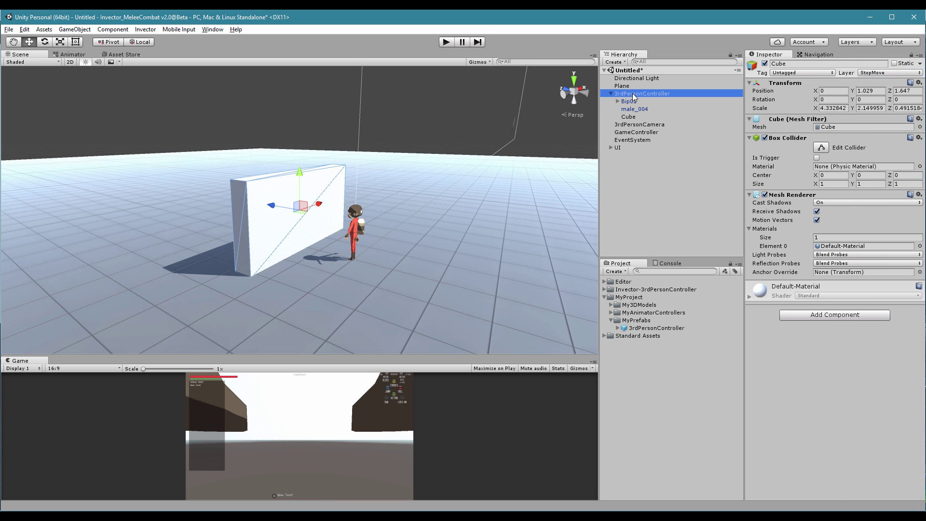
drag(632, 117, 621, 101)
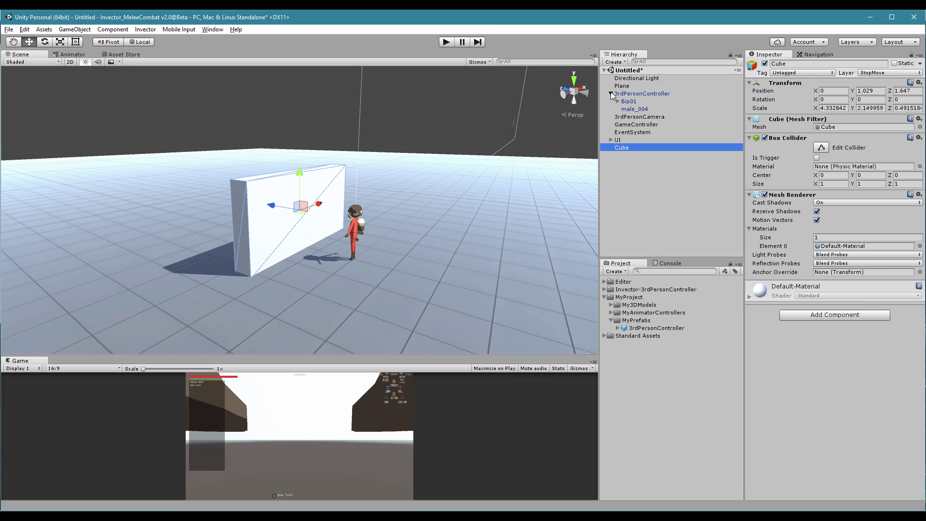
click(610, 93)
click(625, 94)
scroll(921, 210, down, 5)
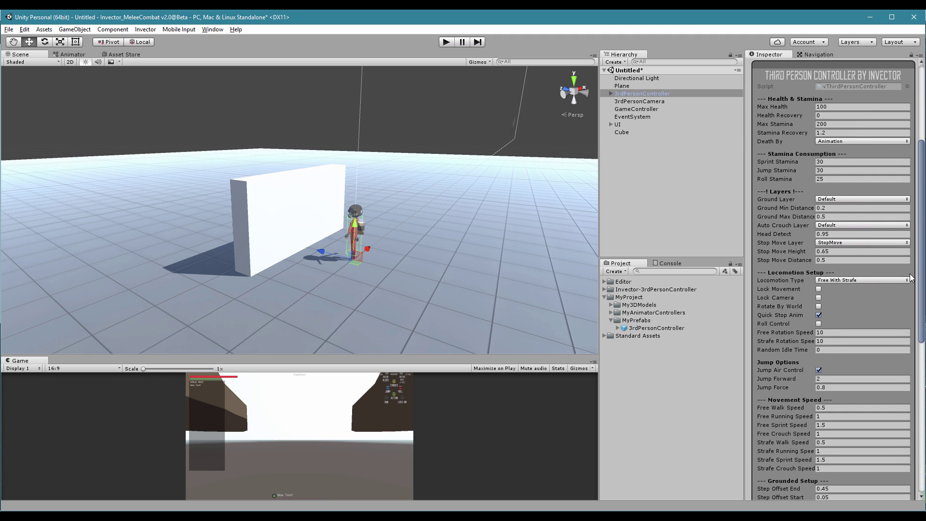
Step: Play-test by walking the character into the wall and strafing along it
click(450, 44)
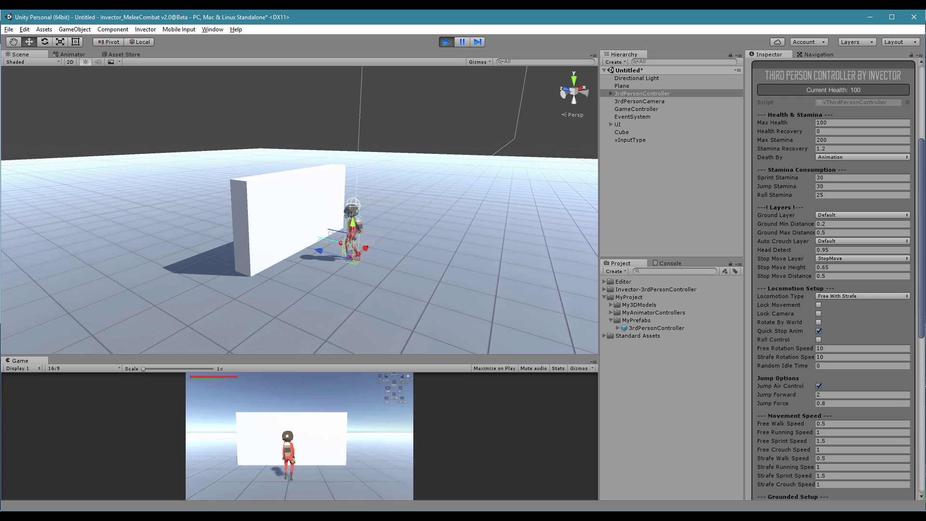
key(w)
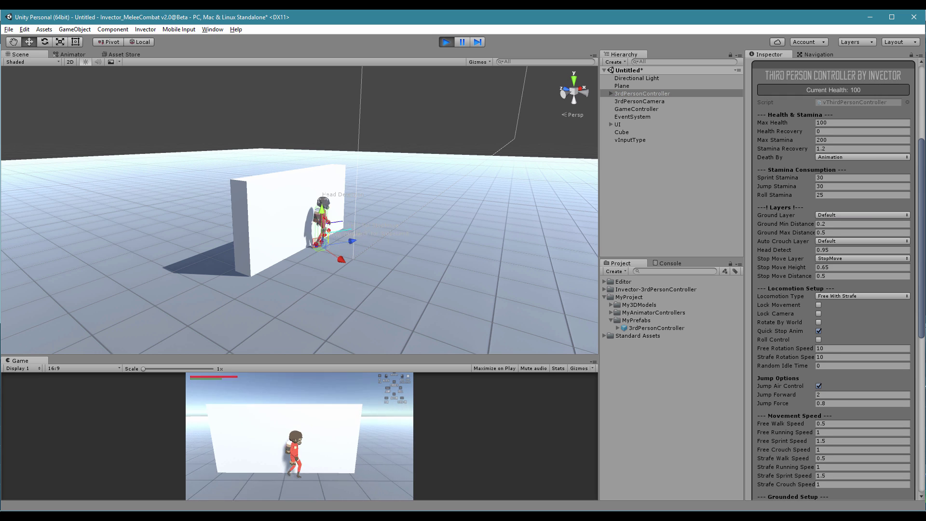
key(d)
key(a)
key(d)
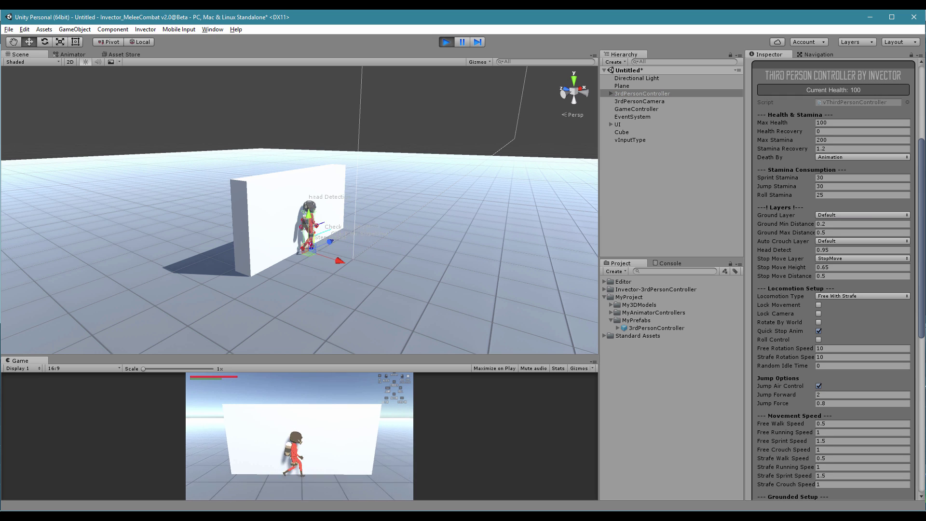
key(a)
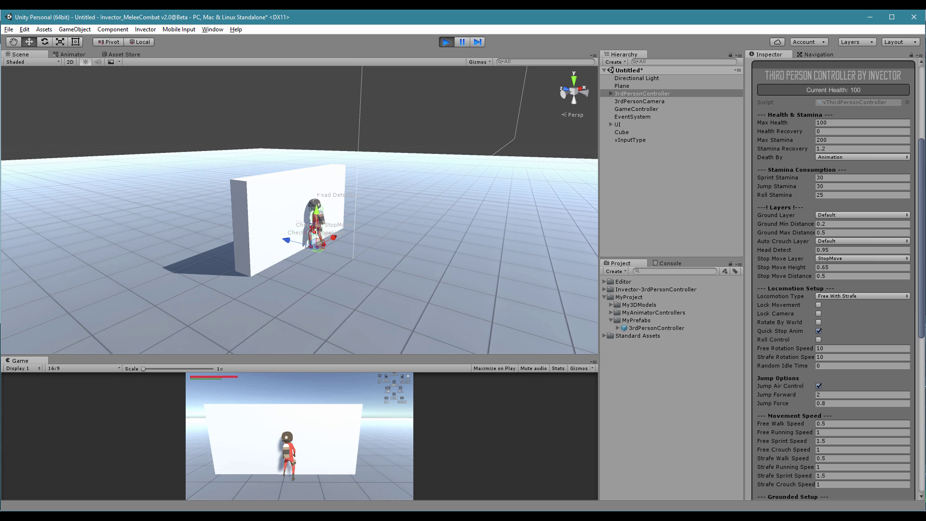
Step: Switch the Cube wall to the Default layer during play and walk into it again
click(631, 131)
click(890, 72)
click(885, 83)
key(s)
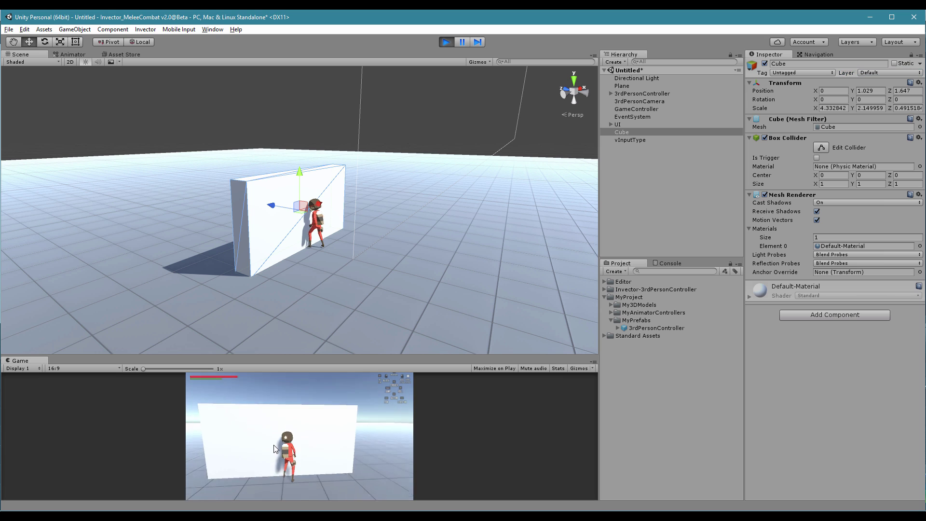
key(w)
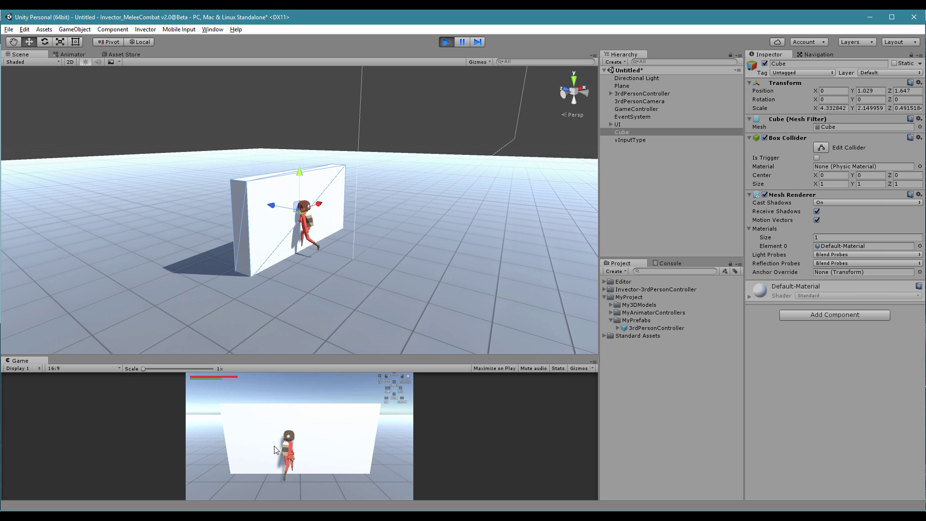
Step: Stop Play mode and delete the Cube wall from the scene
click(446, 42)
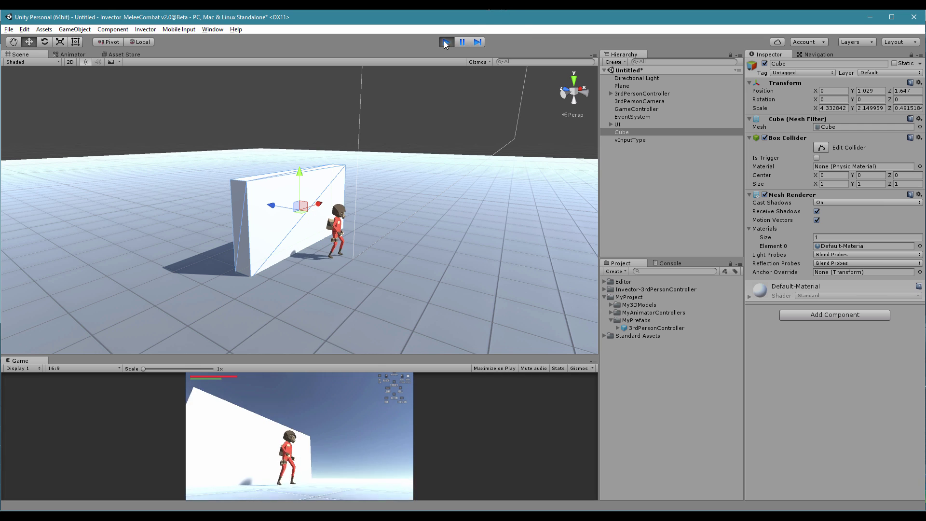
click(637, 132)
key(Delete)
click(643, 94)
drag(922, 180, 915, 273)
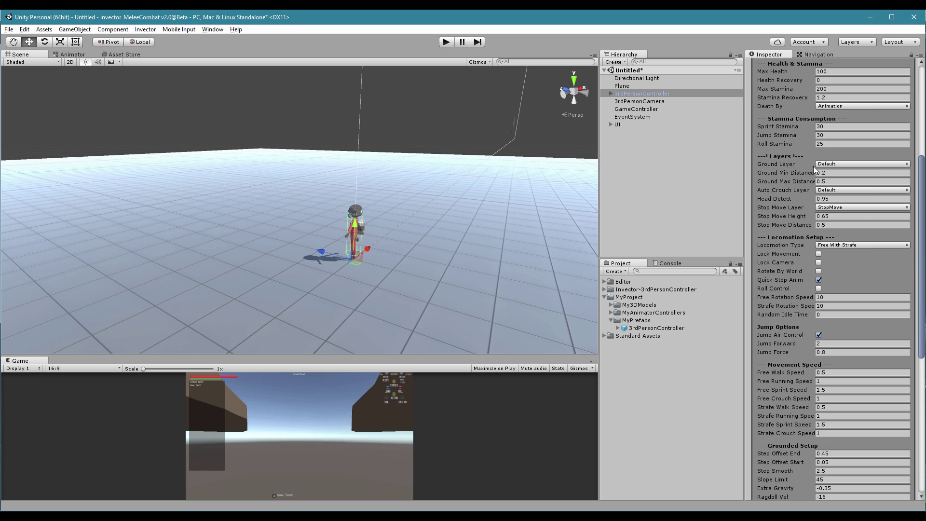
Step: Set Locomotion Type to Only Strafe, enlarge the Game view, and play-test it
scroll(839, 230, down, 1)
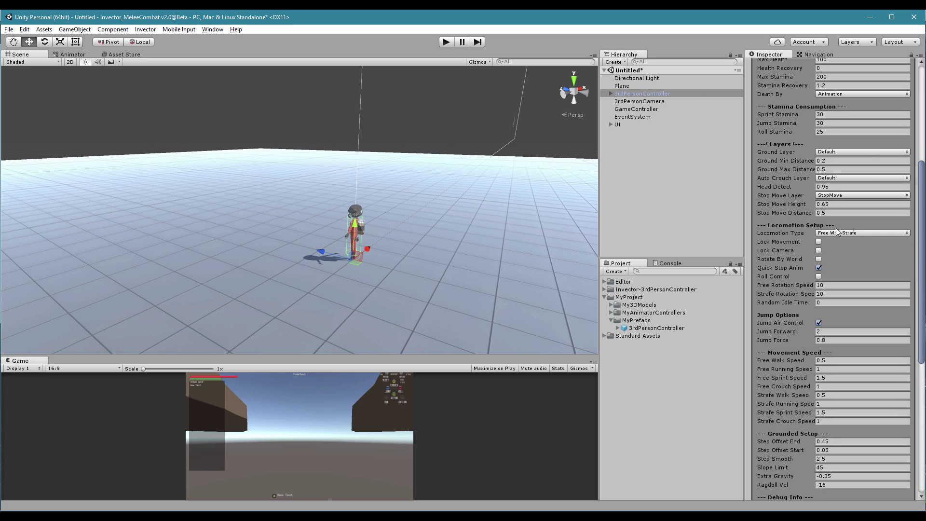
click(831, 234)
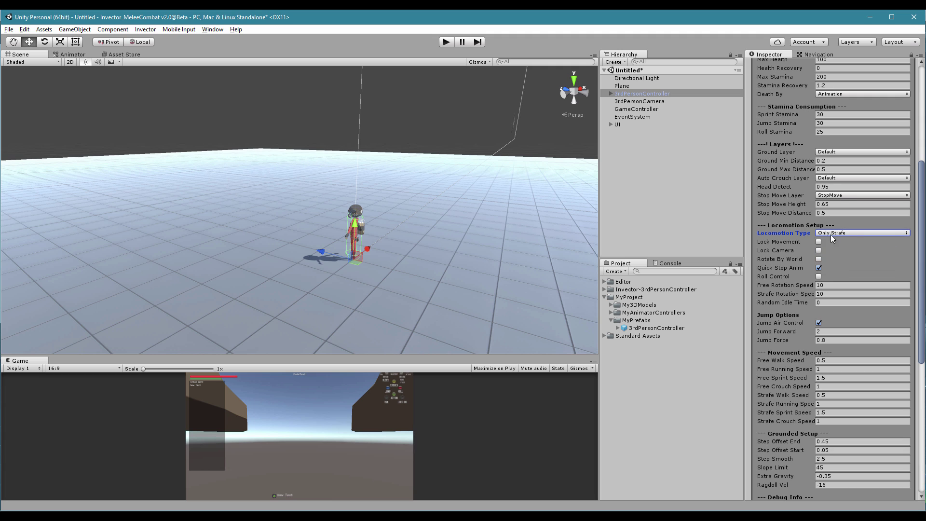
drag(545, 353, 478, 185)
click(445, 43)
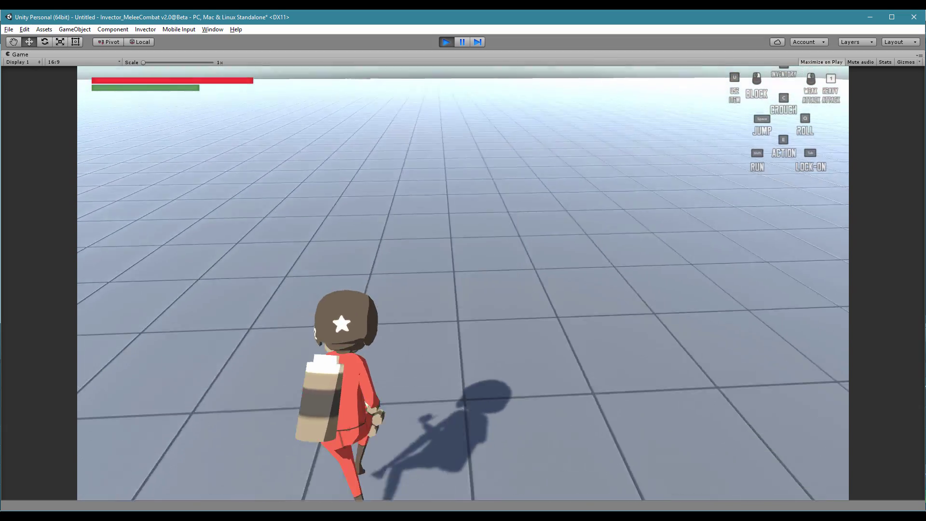
key(ctrl+p)
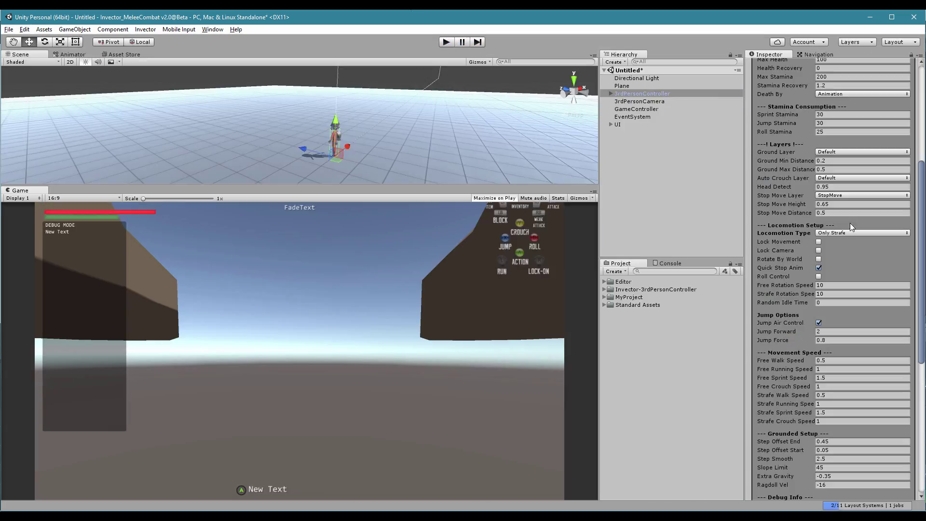
Step: Restore Free With Strafe locomotion and run the character around the plane in Play mode
click(851, 244)
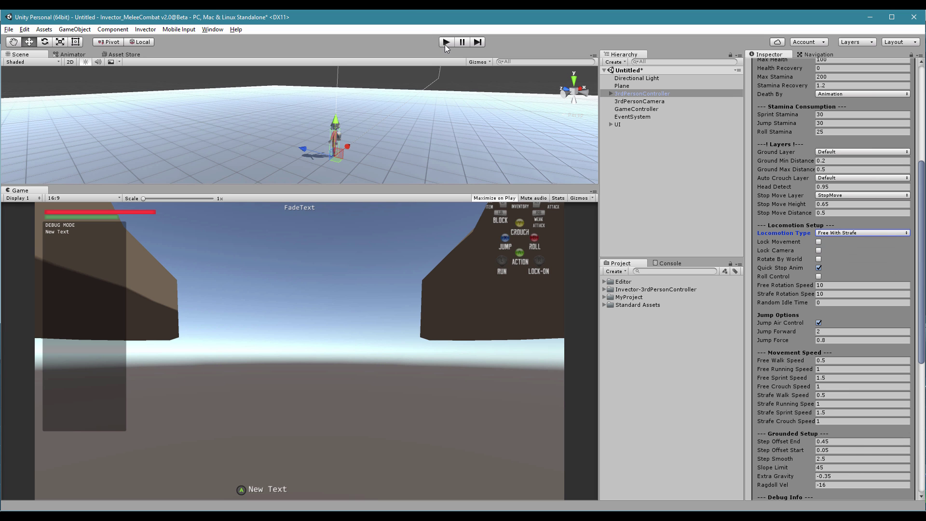
click(446, 43)
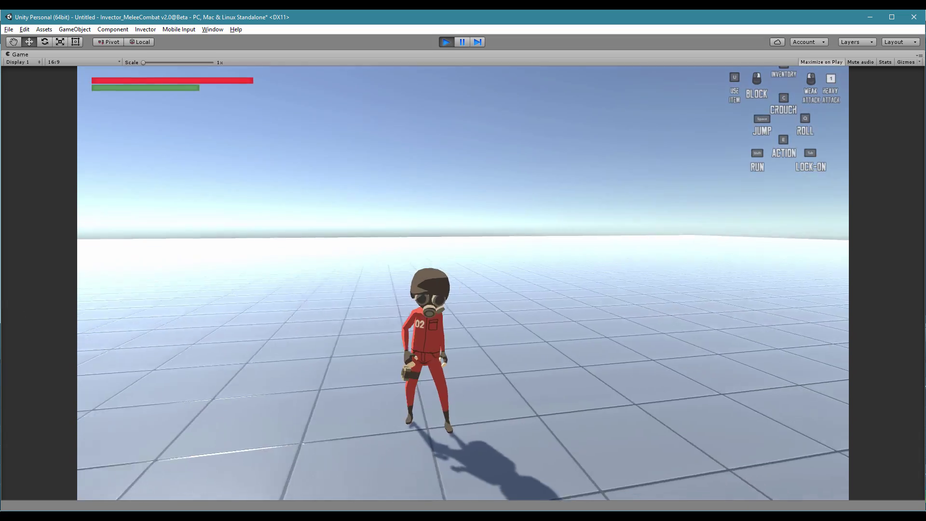
key(d)
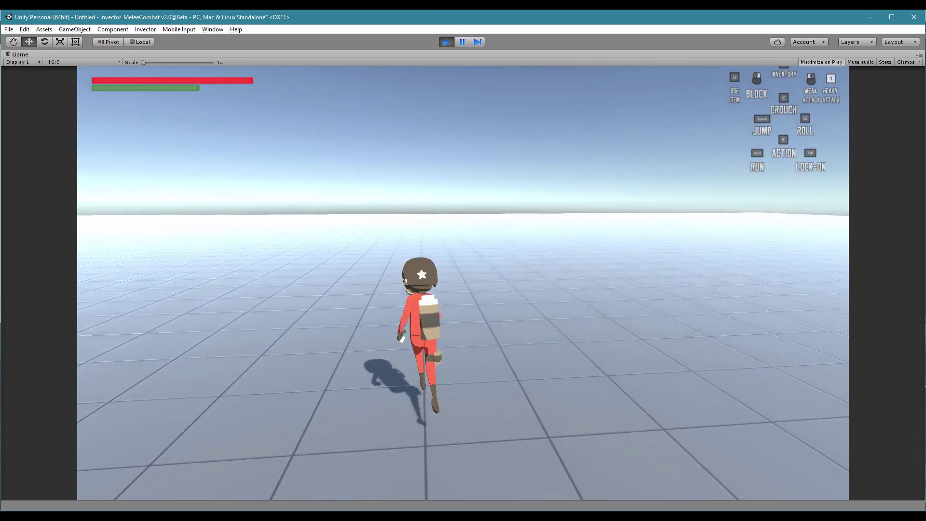
key(w)
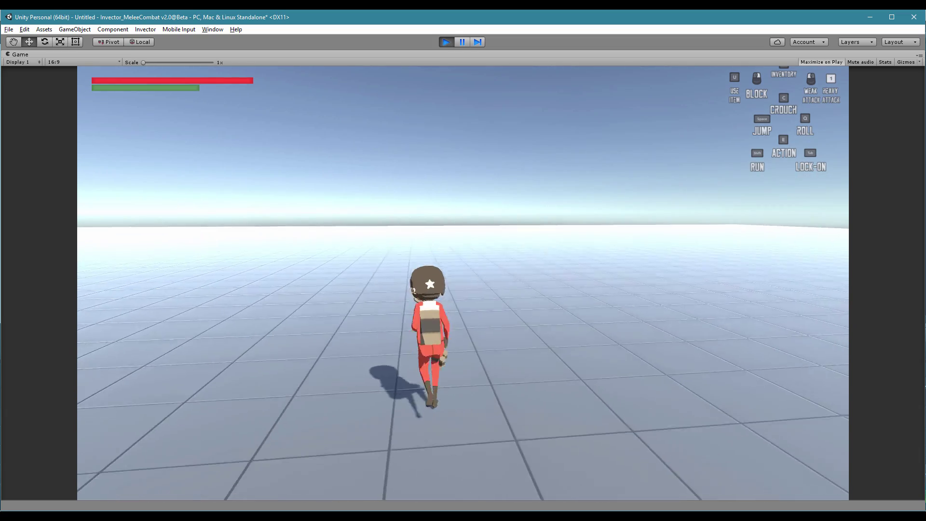
key(d)
key(s)
key(d)
key(w)
key(s)
key(d)
key(w)
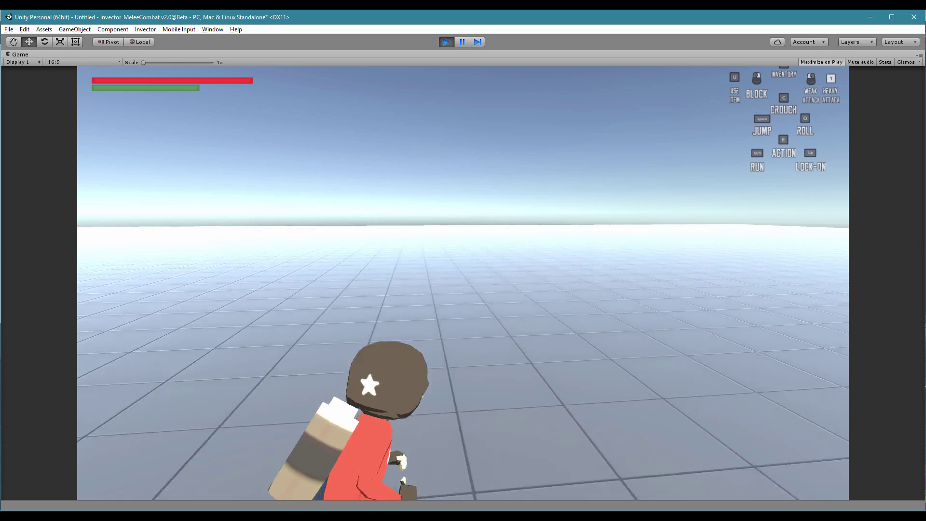
key(d)
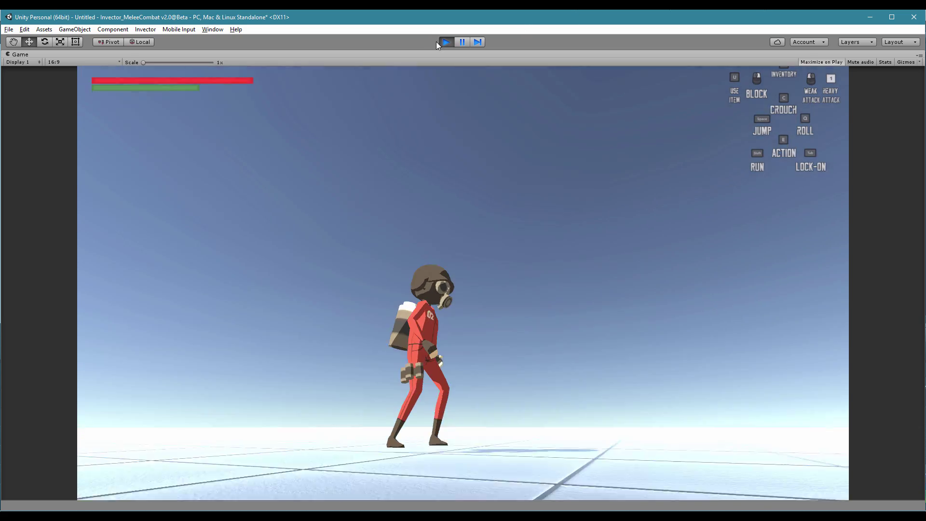
click(442, 41)
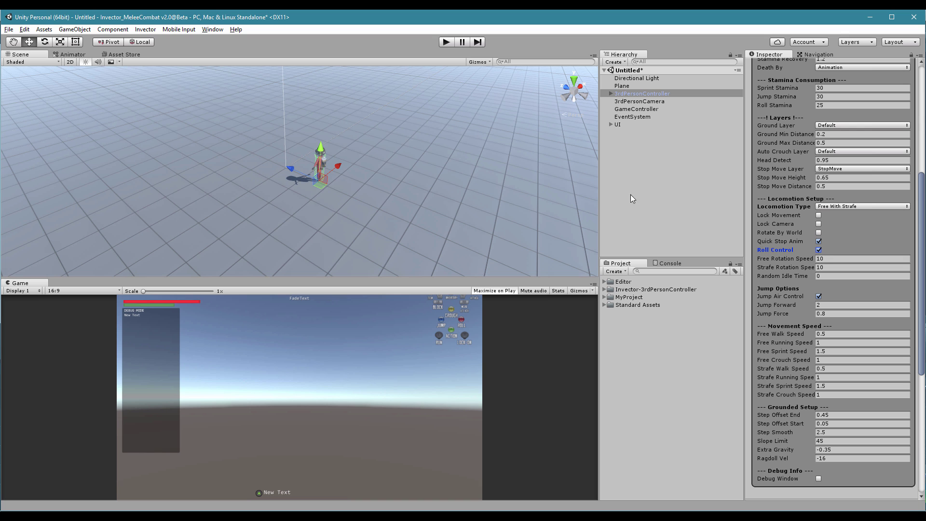
Step: Play-test two rolls with Q, stop the game, and open the Animator graph
click(442, 43)
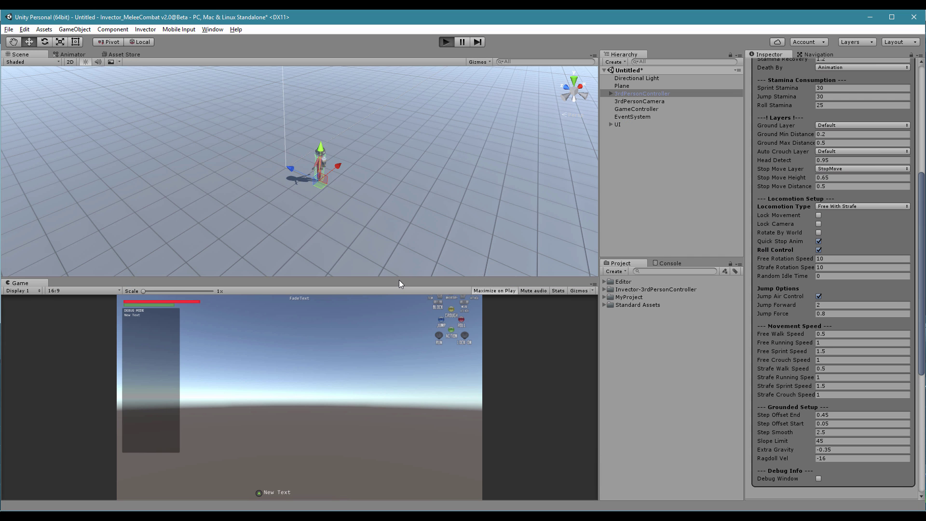
key(q)
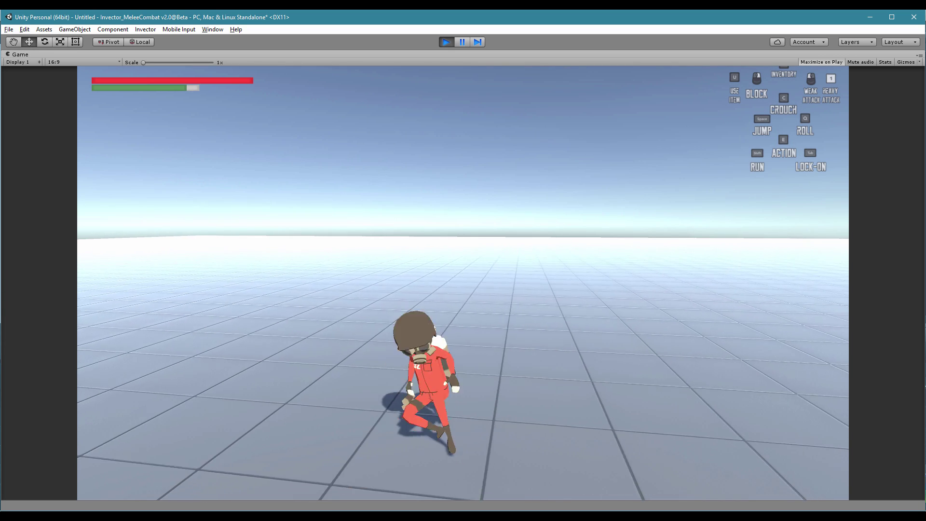
key(q)
key(w)
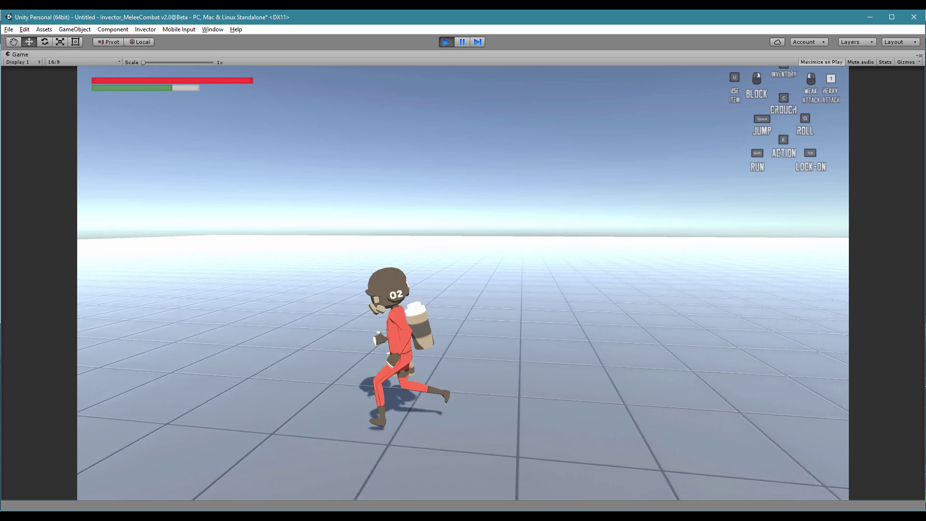
key(ctrl+p)
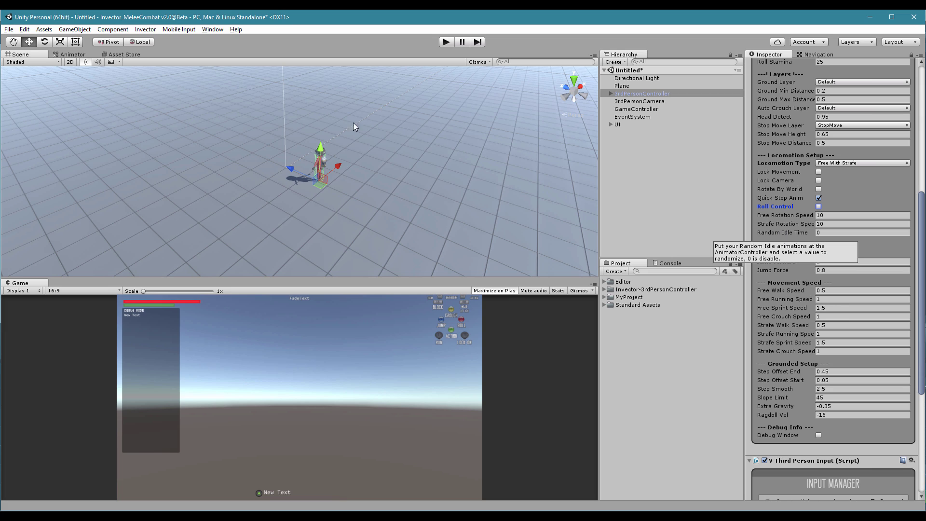
click(73, 54)
drag(318, 277, 314, 324)
Step: Open Locomotion then Random Idle in the Animator and inspect IdleVariation-3
key(f)
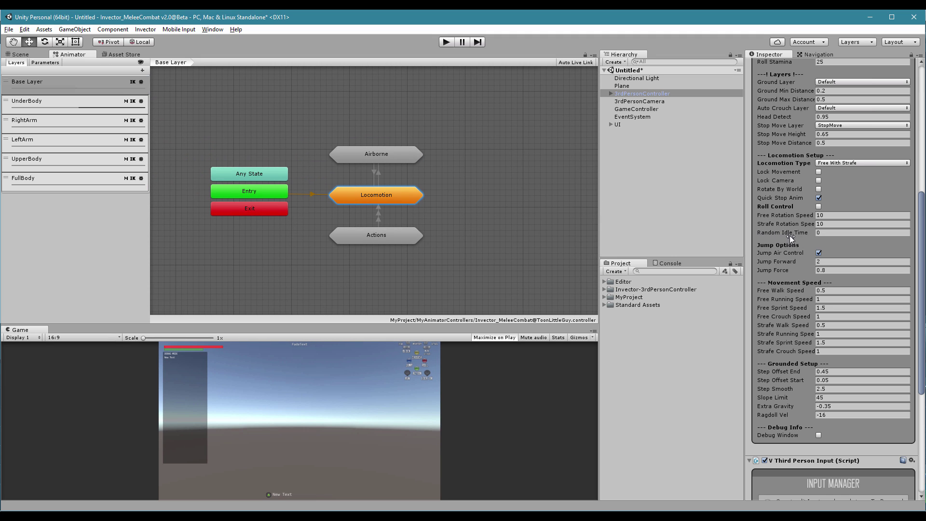
double_click(388, 192)
key(a)
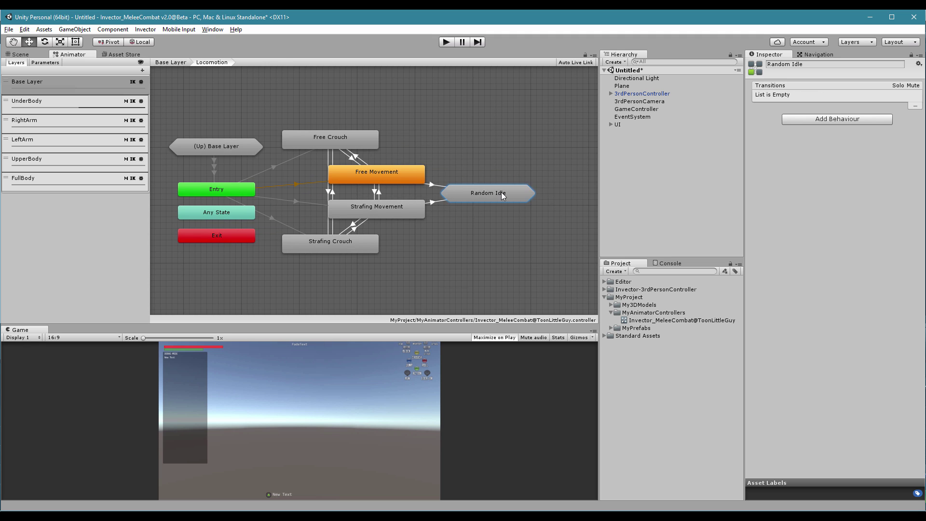
double_click(502, 192)
click(316, 177)
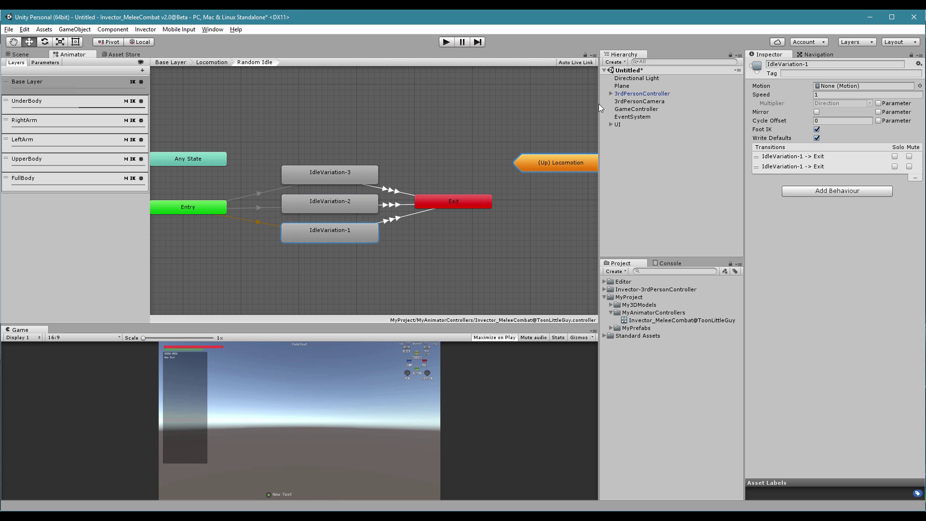
Step: Set the 3rdPersonController's Random Idle Time to 3
click(632, 94)
drag(922, 234, 917, 355)
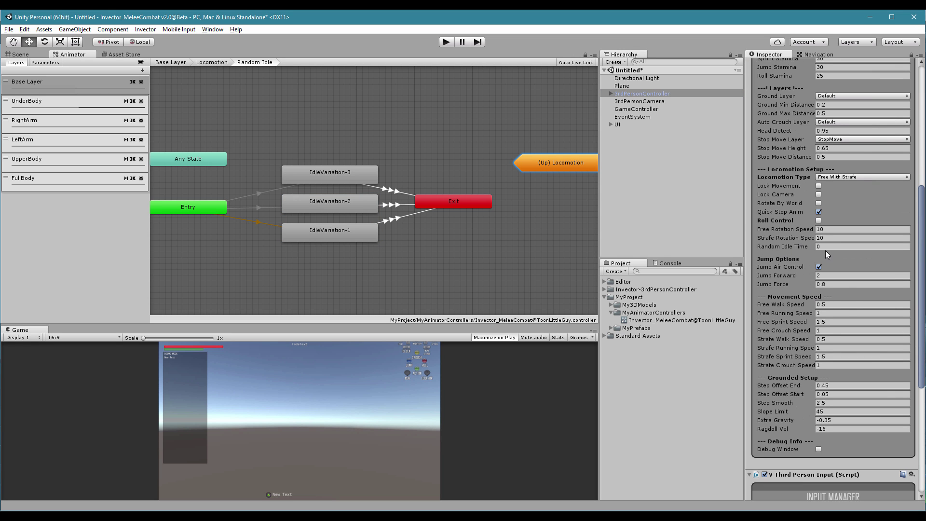
text(3)
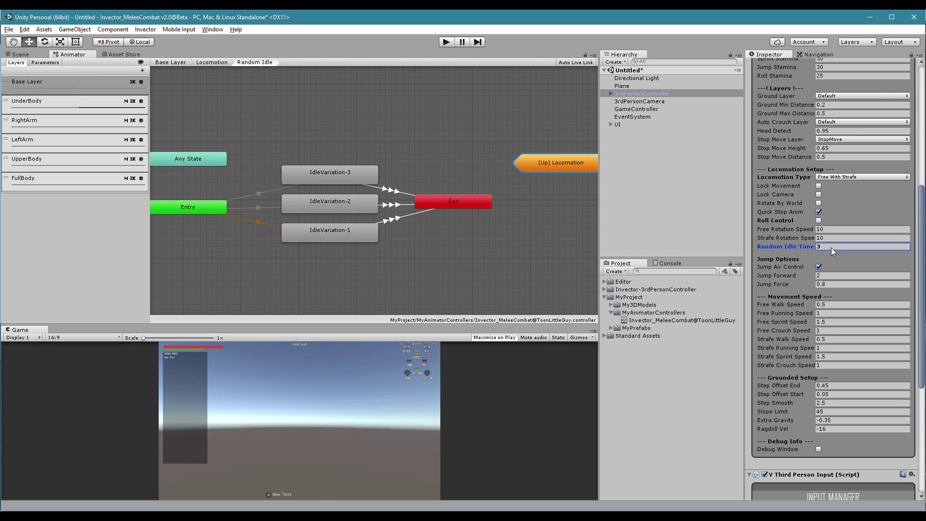